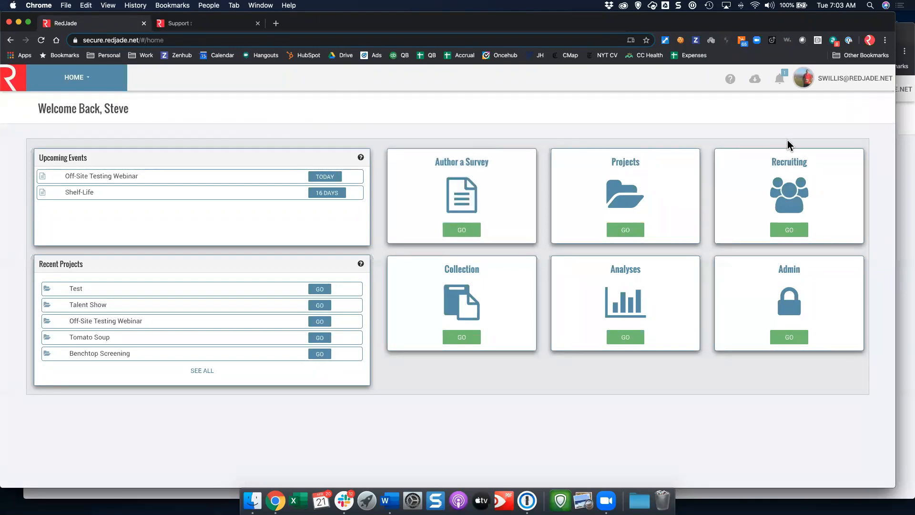
- Compare the home page modules of the project requester account with those of the full-access account in the other browser window
{"action": "left_click", "coordinate": [905, 129]}
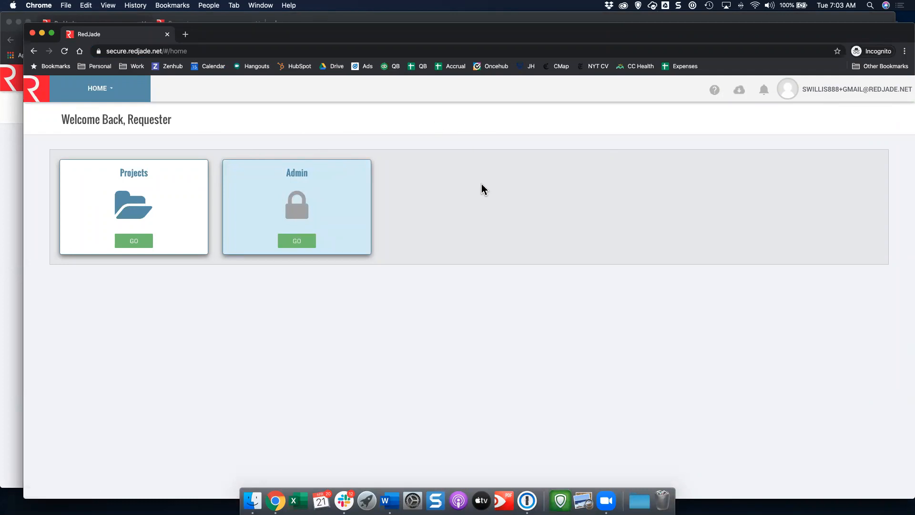
{"action": "left_click", "coordinate": [16, 169]}
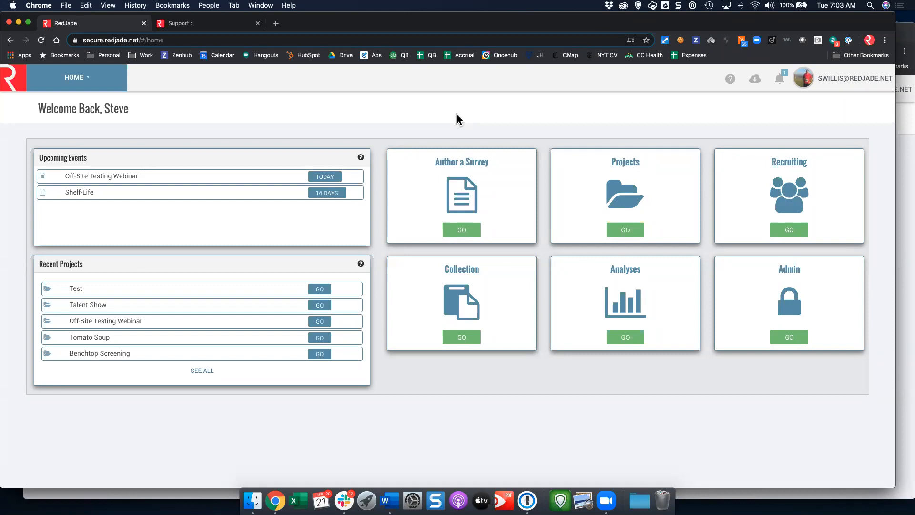
{"action": "left_click", "coordinate": [908, 131]}
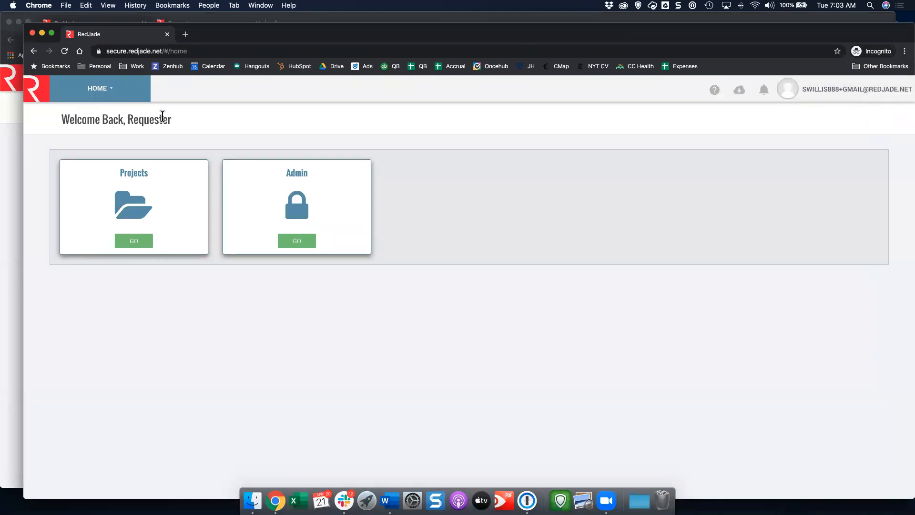
{"action": "left_click", "coordinate": [3, 117]}
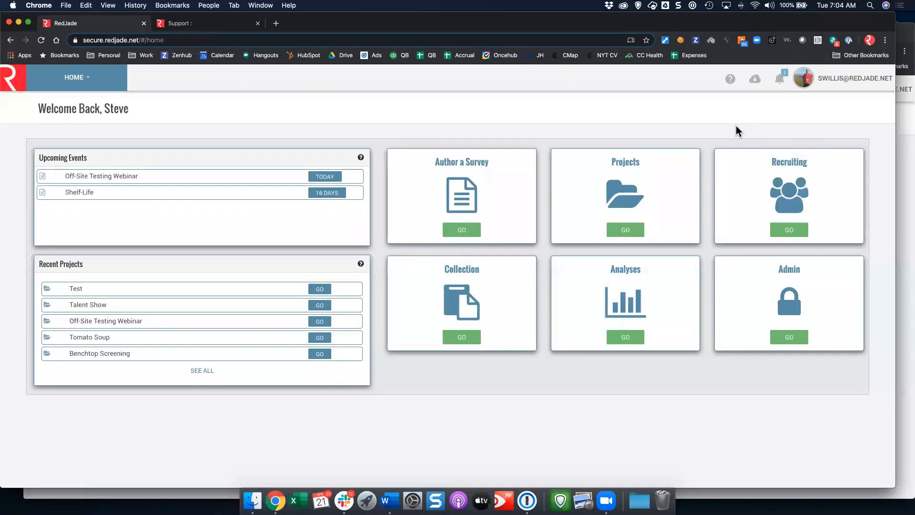
- Open the new-user invitation form from the Admin user list and examine the assignable roles, including Project Requester
{"action": "left_click", "coordinate": [784, 292]}
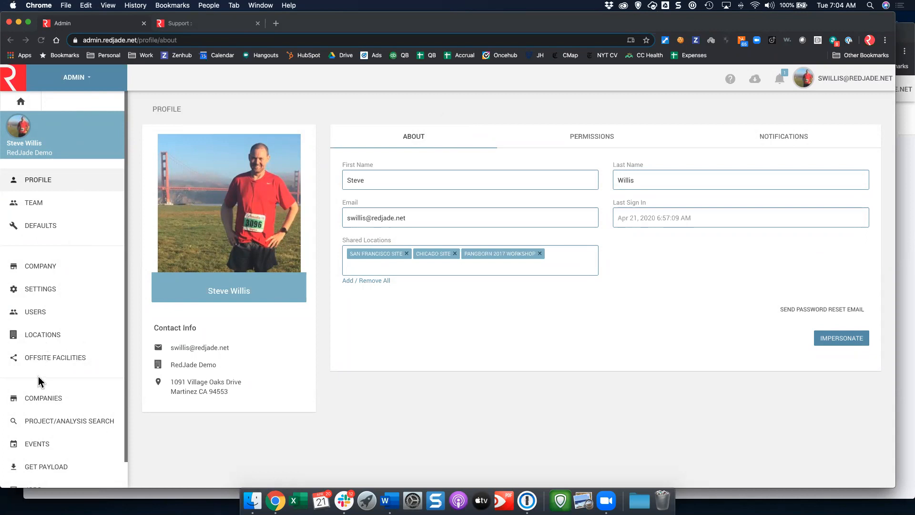
{"action": "left_click", "coordinate": [46, 312]}
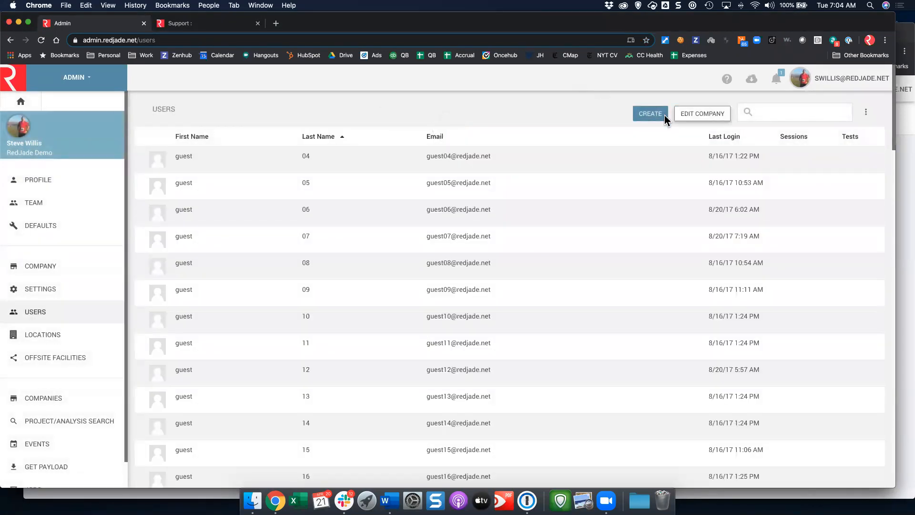
{"action": "left_click", "coordinate": [647, 116]}
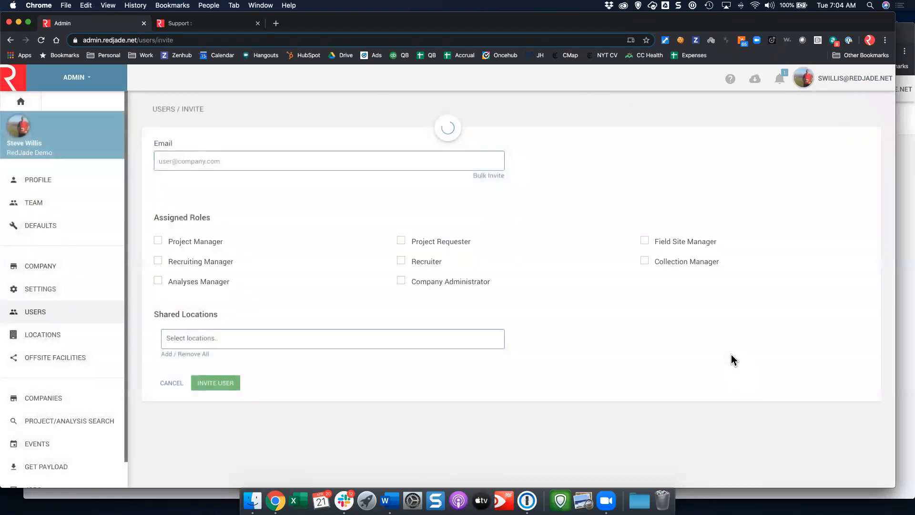
{"action": "left_click", "coordinate": [256, 160]}
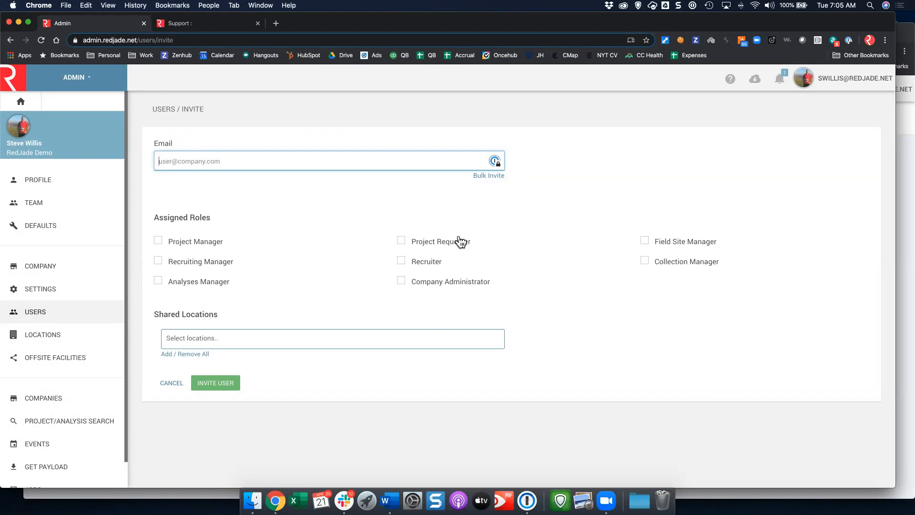
- Switch to the project requester account's window and view its default team settings in the Admin module
{"action": "left_click", "coordinate": [905, 170]}
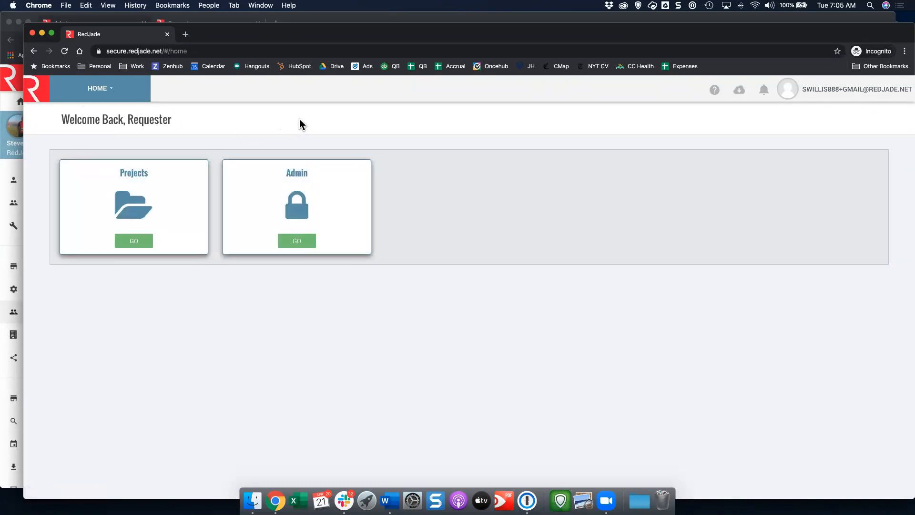
{"action": "left_click", "coordinate": [313, 190]}
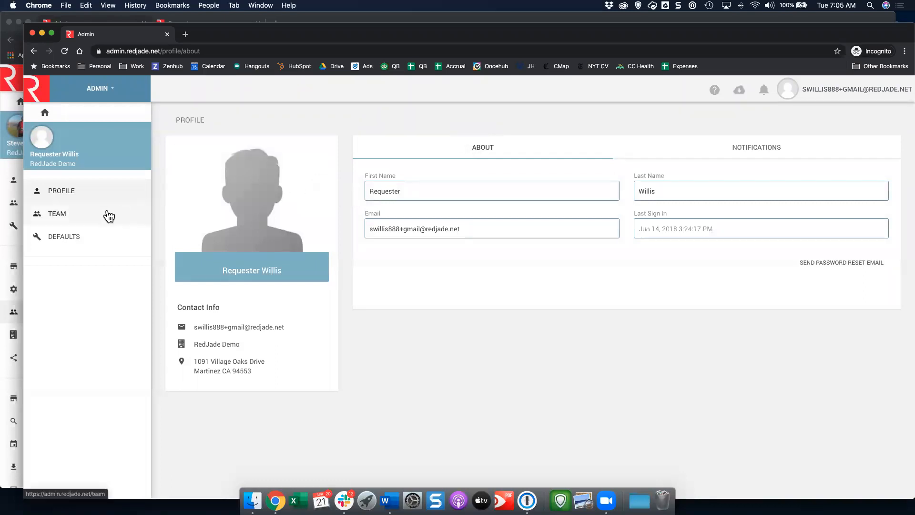
{"action": "left_click", "coordinate": [108, 215]}
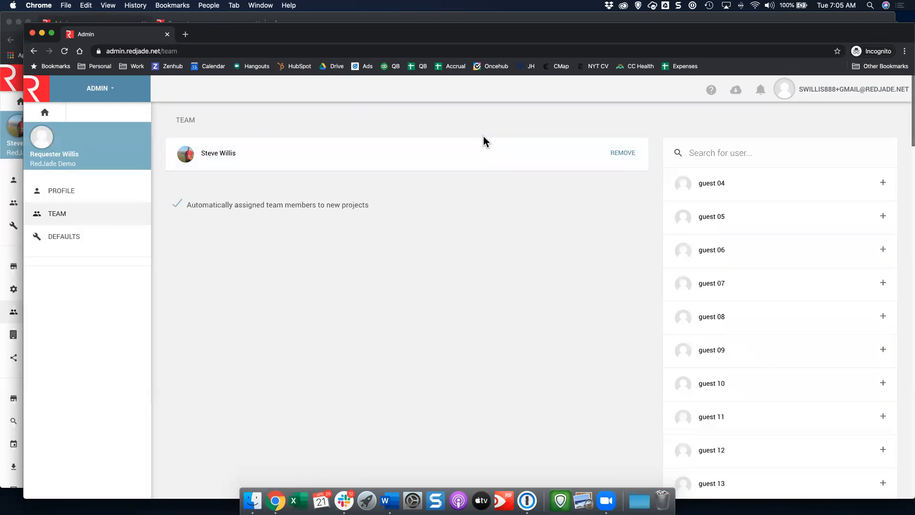
- Examine the notification settings in the requester's profile, including the project request comment and status change options
{"action": "left_click", "coordinate": [75, 191]}
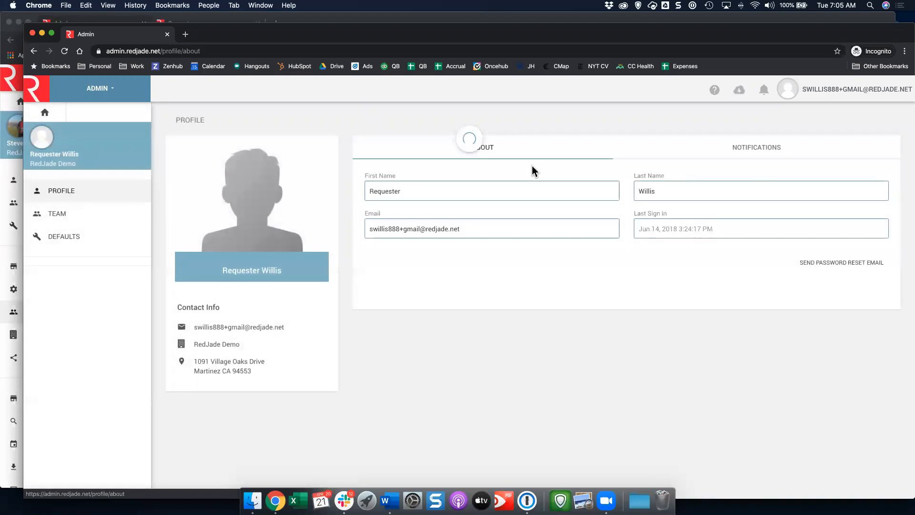
{"action": "left_click", "coordinate": [766, 159]}
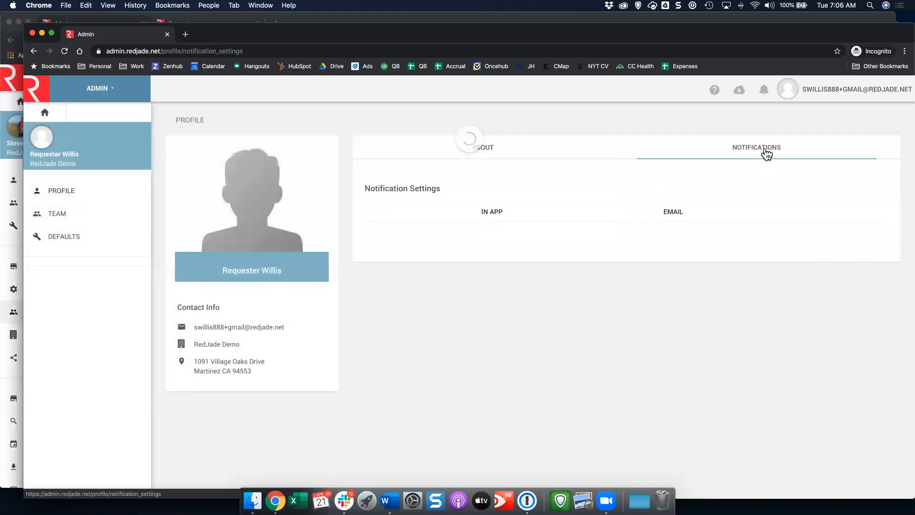
{"action": "scroll", "coordinate": [728, 262], "scroll_direction": "down", "scroll_amount": 3}
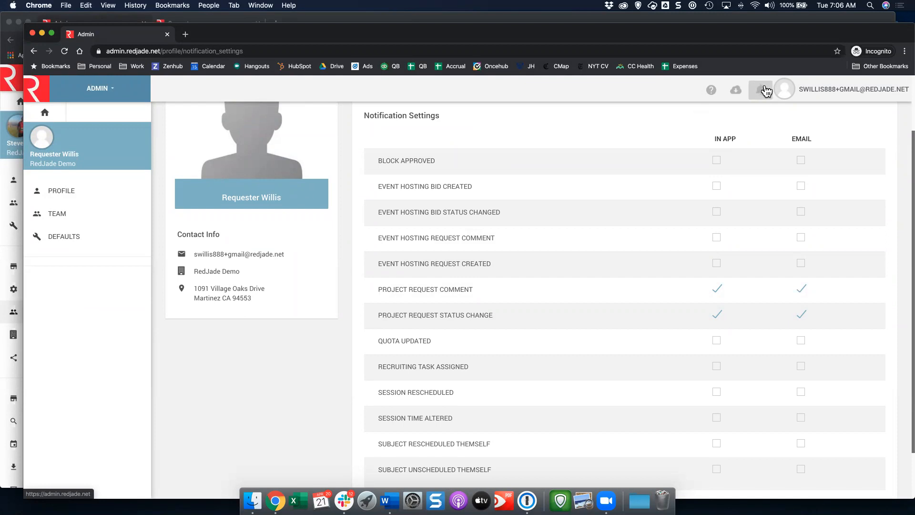
{"action": "left_click", "coordinate": [799, 310]}
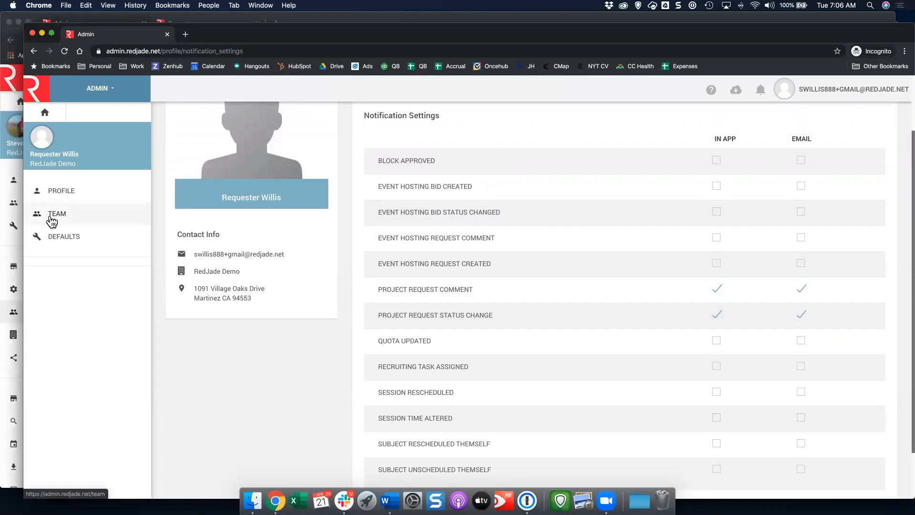
- Return to the full-access account's window and view the notification settings in its profile
{"action": "left_click", "coordinate": [15, 311]}
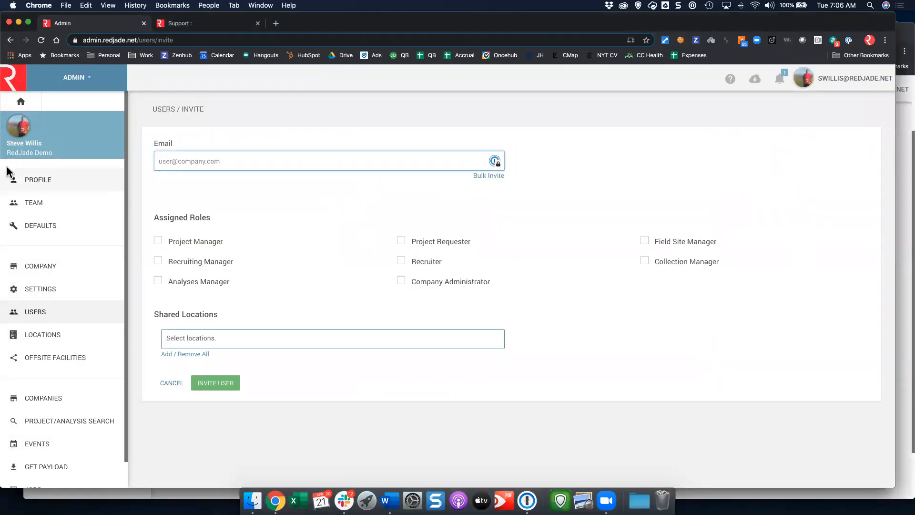
{"action": "left_click", "coordinate": [43, 179]}
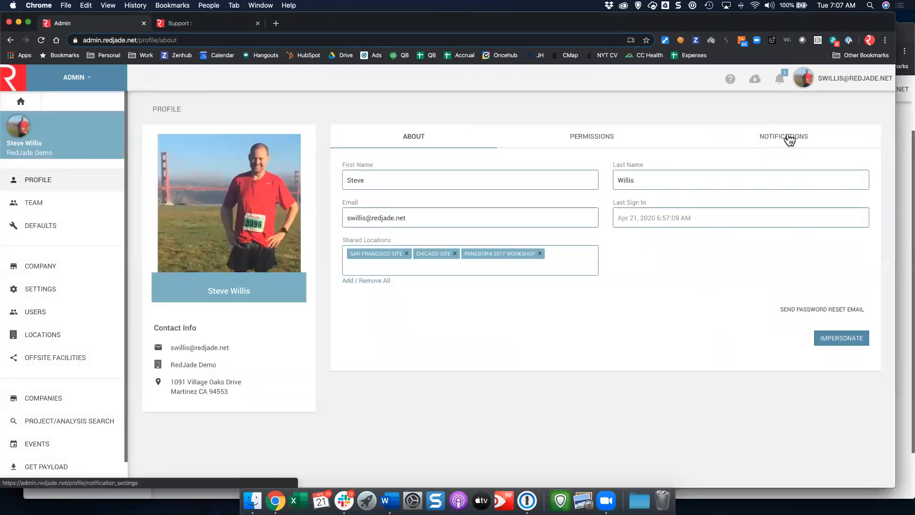
{"action": "left_click", "coordinate": [788, 139]}
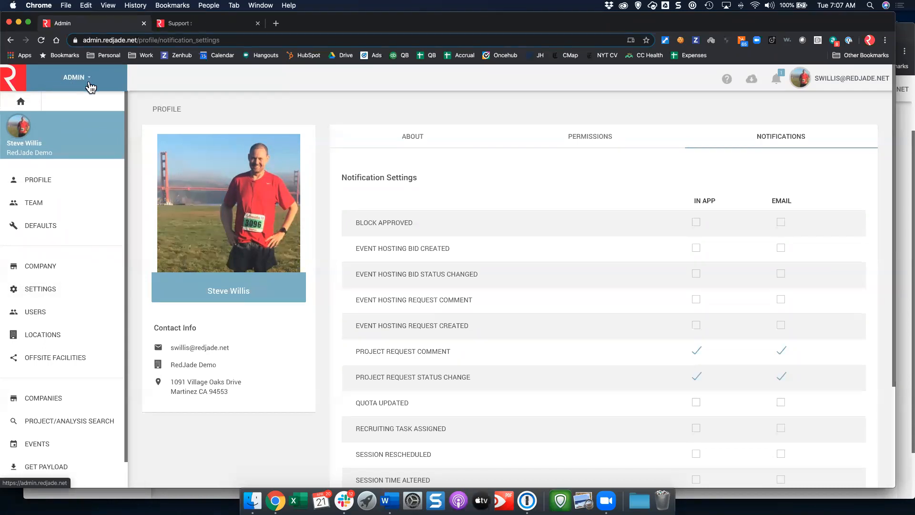
- Examine the custom fields in the company settings, including their types, dropdown values, variables and the Section Items condition based on Area of Store
{"action": "left_click", "coordinate": [41, 289]}
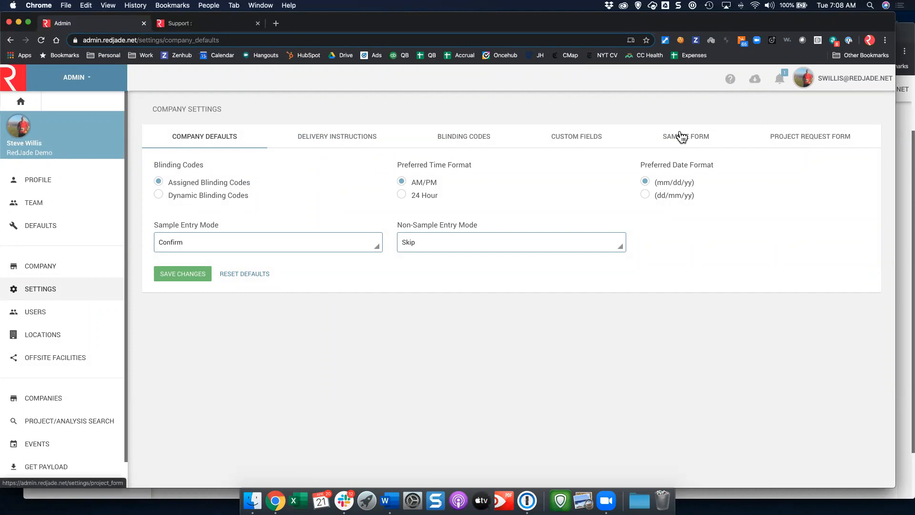
{"action": "left_click", "coordinate": [586, 142]}
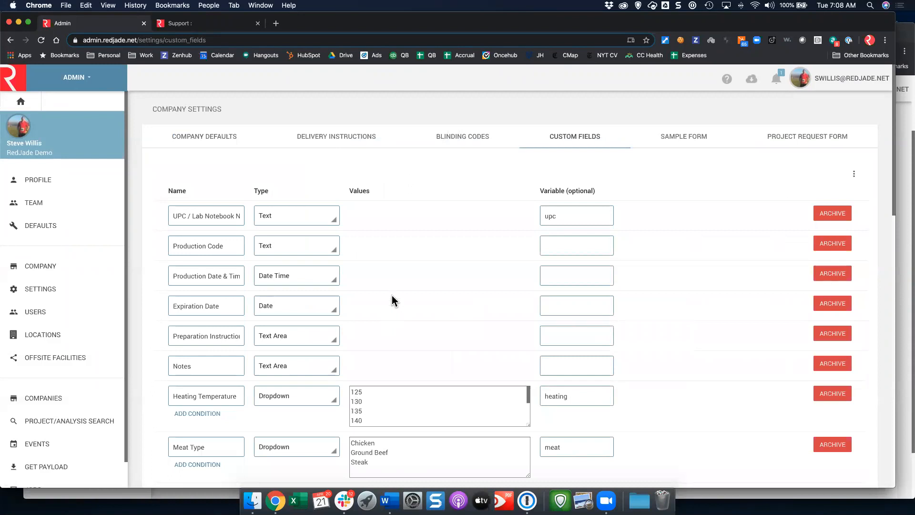
{"action": "scroll", "coordinate": [402, 283], "scroll_direction": "down", "scroll_amount": 1}
{"action": "scroll", "coordinate": [403, 282], "scroll_direction": "down", "scroll_amount": 2}
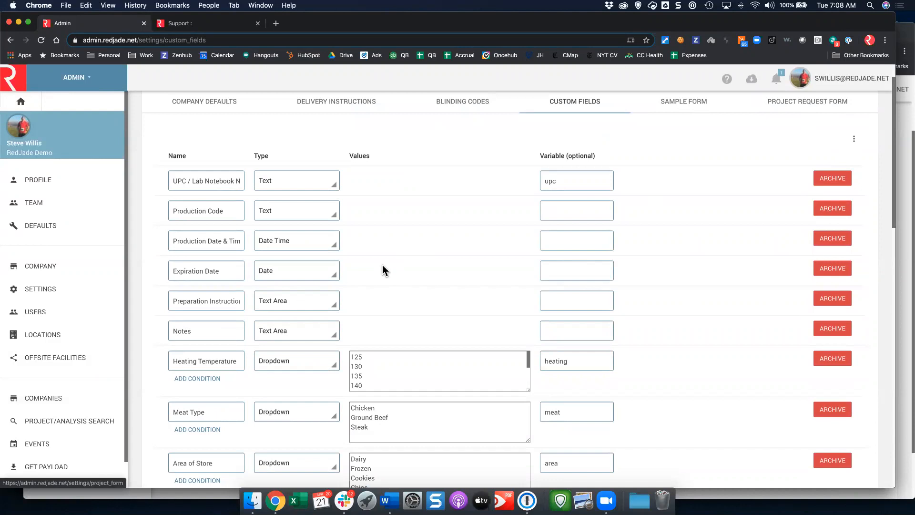
{"action": "scroll", "coordinate": [368, 276], "scroll_direction": "down", "scroll_amount": 5}
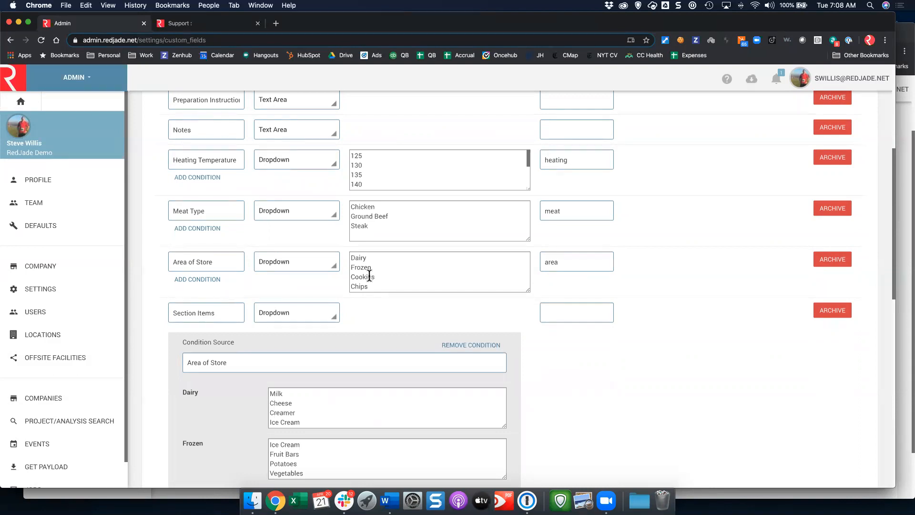
{"action": "scroll", "coordinate": [370, 277], "scroll_direction": "down", "scroll_amount": 5}
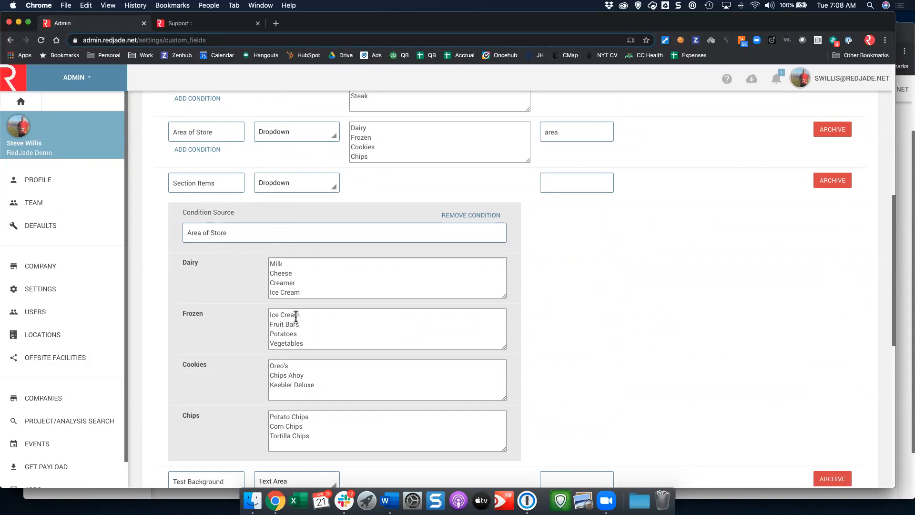
{"action": "scroll", "coordinate": [294, 423], "scroll_direction": "down", "scroll_amount": 1}
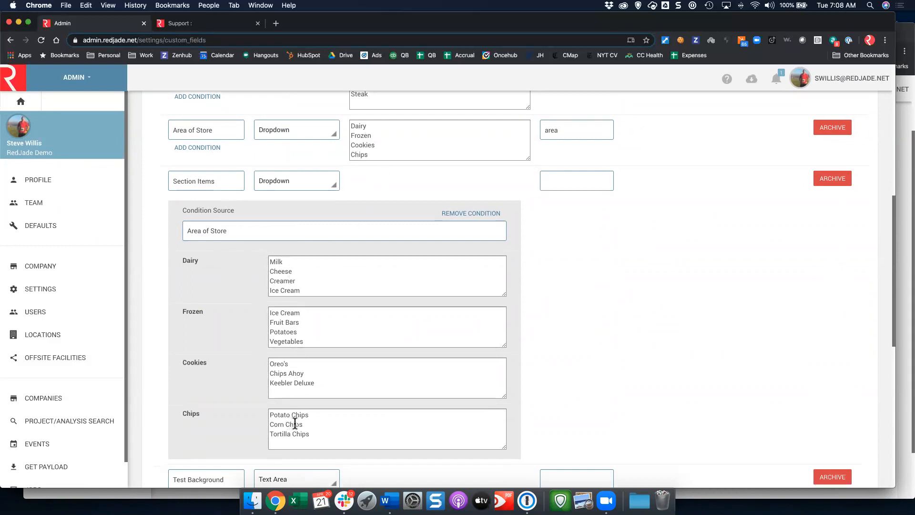
{"action": "scroll", "coordinate": [295, 424], "scroll_direction": "down", "scroll_amount": 10}
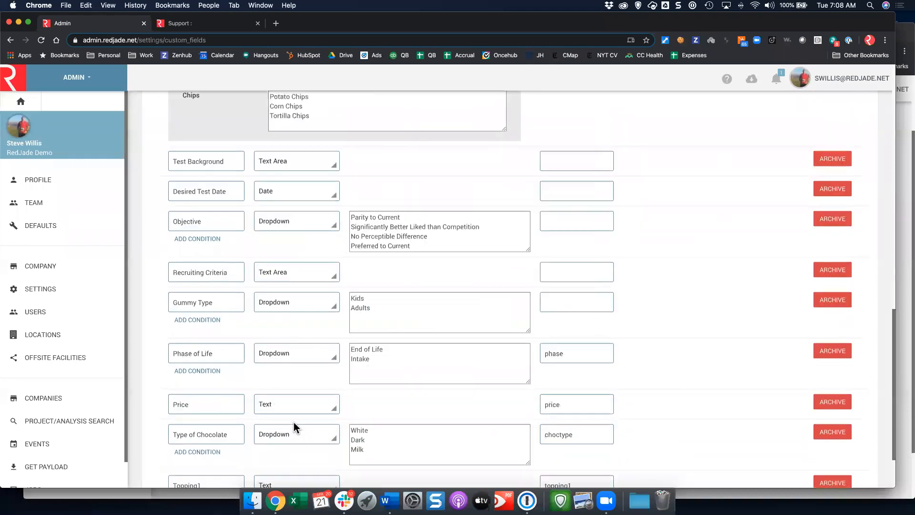
{"action": "scroll", "coordinate": [296, 427], "scroll_direction": "down", "scroll_amount": 2}
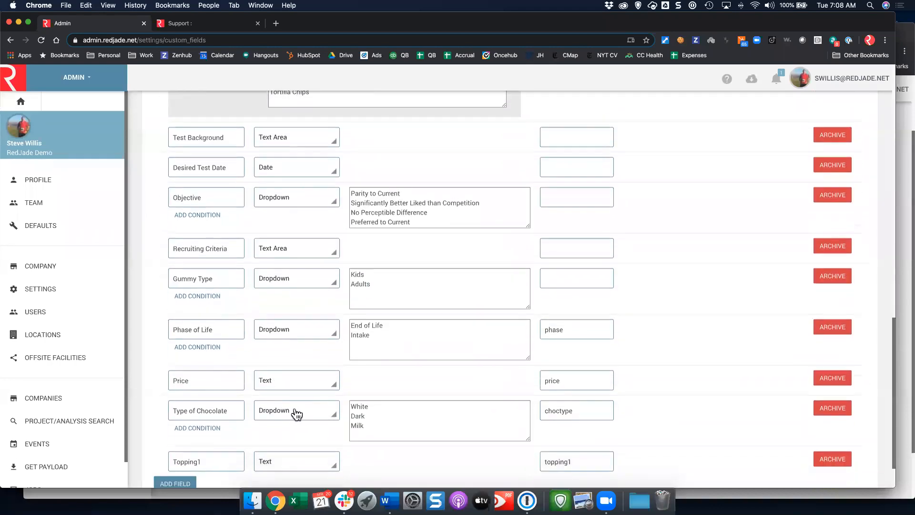
{"action": "scroll", "coordinate": [296, 414], "scroll_direction": "down", "scroll_amount": 2}
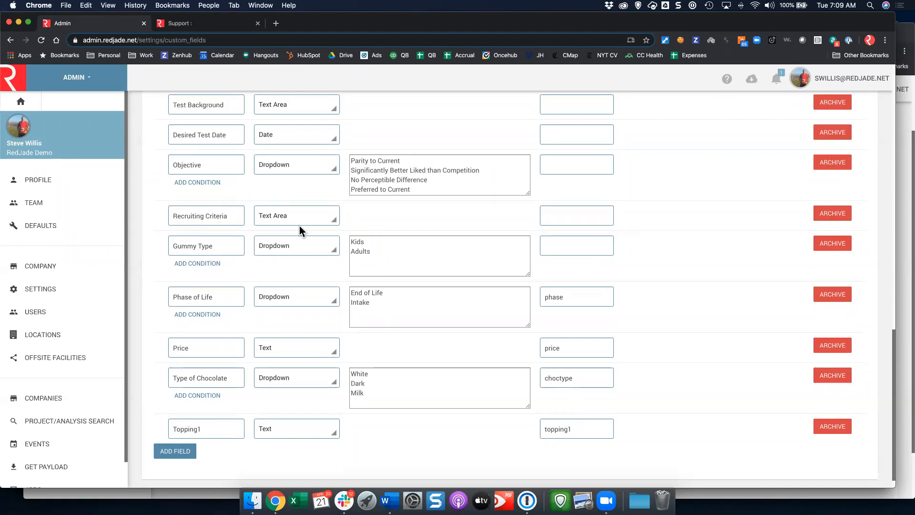
{"action": "scroll", "coordinate": [411, 204], "scroll_direction": "up", "scroll_amount": 15}
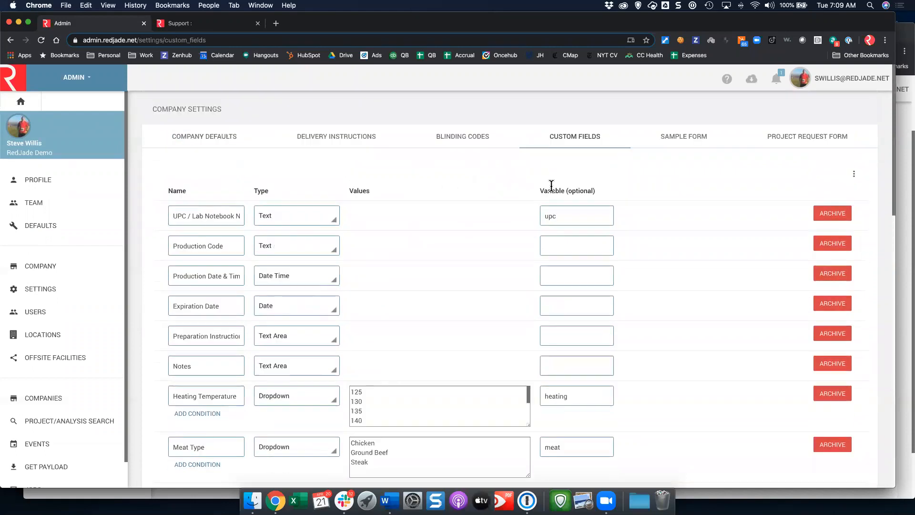
{"action": "left_click", "coordinate": [680, 141]}
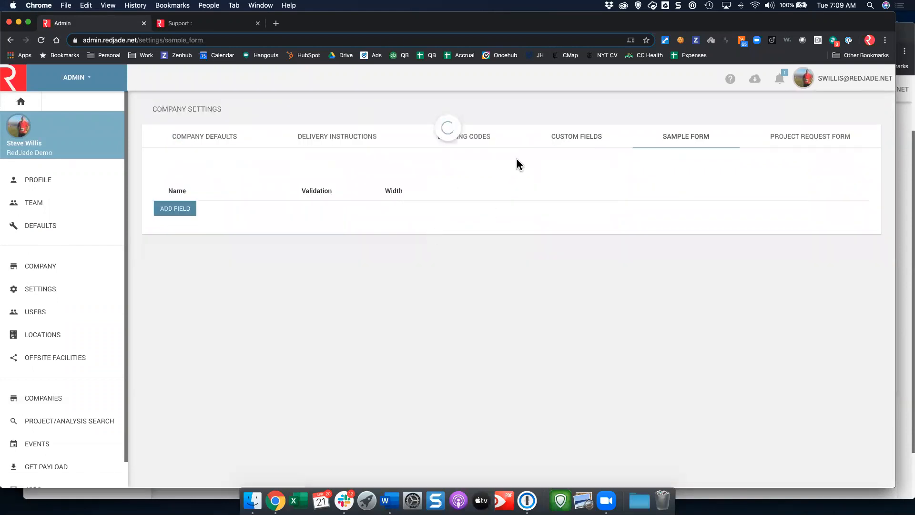
{"action": "left_click", "coordinate": [565, 138]}
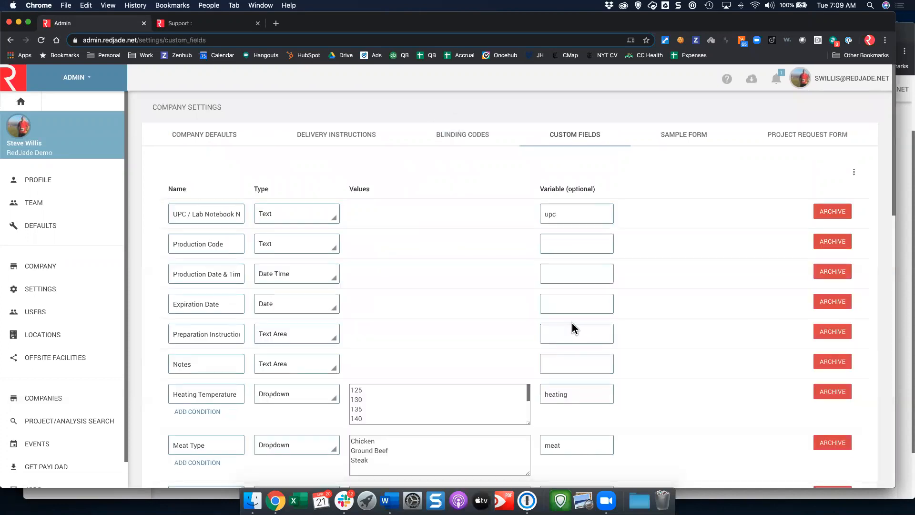
- Review the sample form's fields in the company settings and check the validation choices for Area of Store without changing them
{"action": "left_click", "coordinate": [709, 141]}
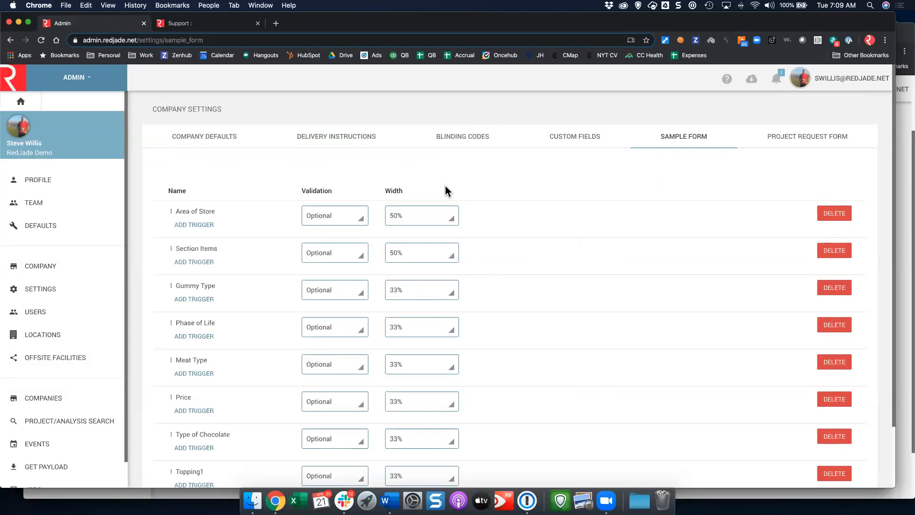
{"action": "scroll", "coordinate": [179, 185], "scroll_direction": "down", "scroll_amount": 1}
{"action": "scroll", "coordinate": [179, 184], "scroll_direction": "down", "scroll_amount": 3}
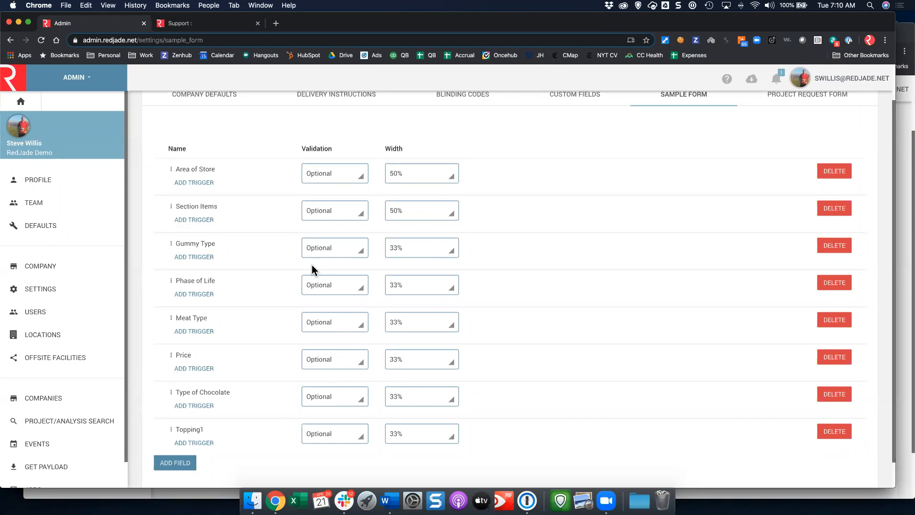
{"action": "left_click", "coordinate": [332, 177]}
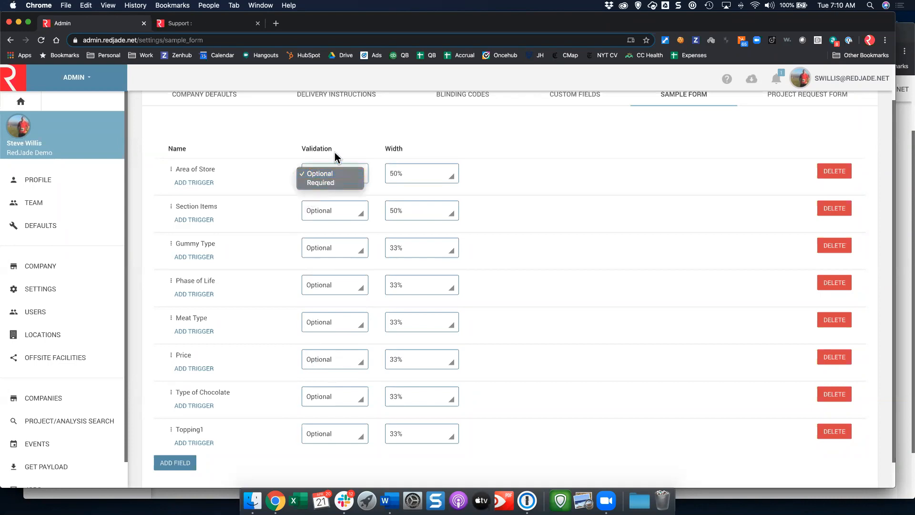
{"action": "left_click", "coordinate": [340, 139]}
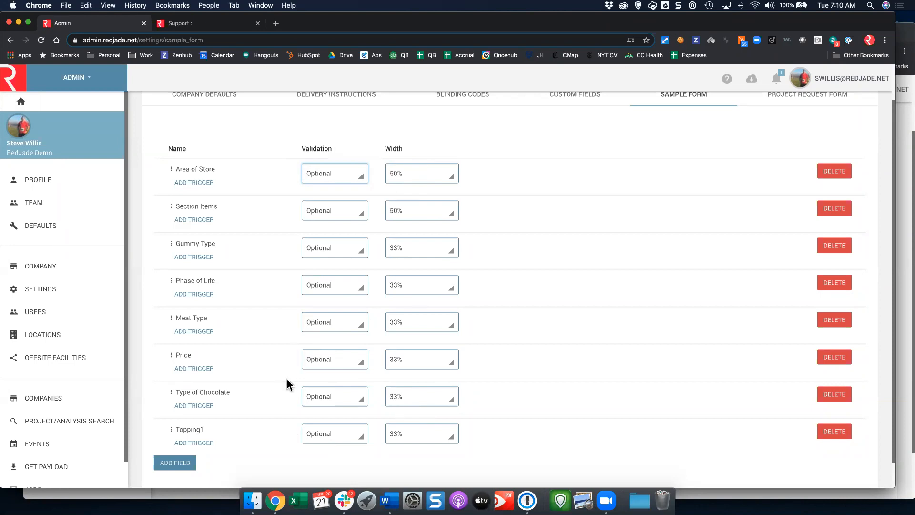
- View the fields configured for the company's project request form
{"action": "scroll", "coordinate": [715, 172], "scroll_direction": "up", "scroll_amount": 2}
{"action": "left_click", "coordinate": [786, 133]}
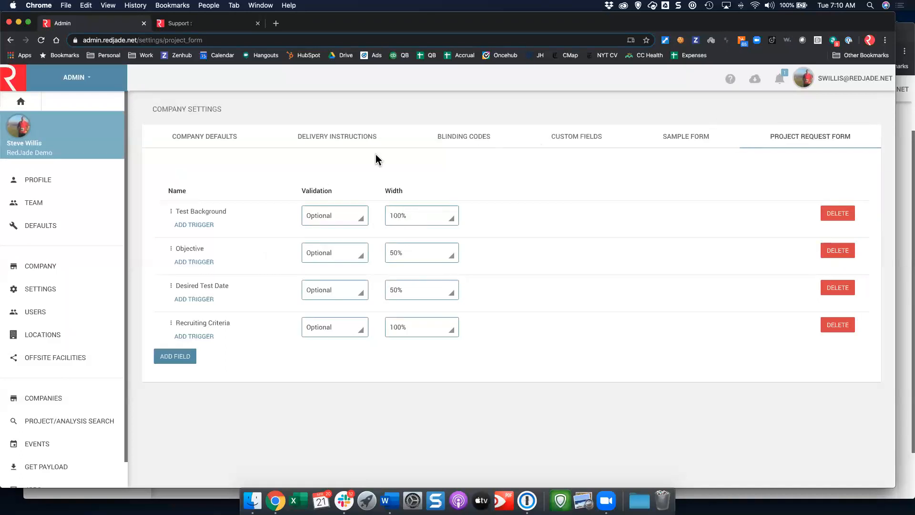
- Switch to the project requester account's window and start creating a new project request in Projects
{"action": "left_click", "coordinate": [903, 116]}
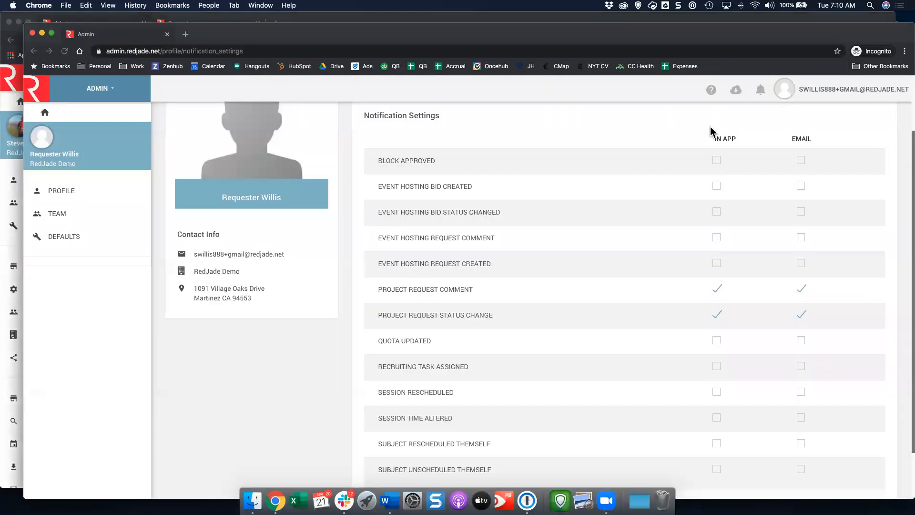
{"action": "scroll", "coordinate": [217, 197], "scroll_direction": "up", "scroll_amount": 3}
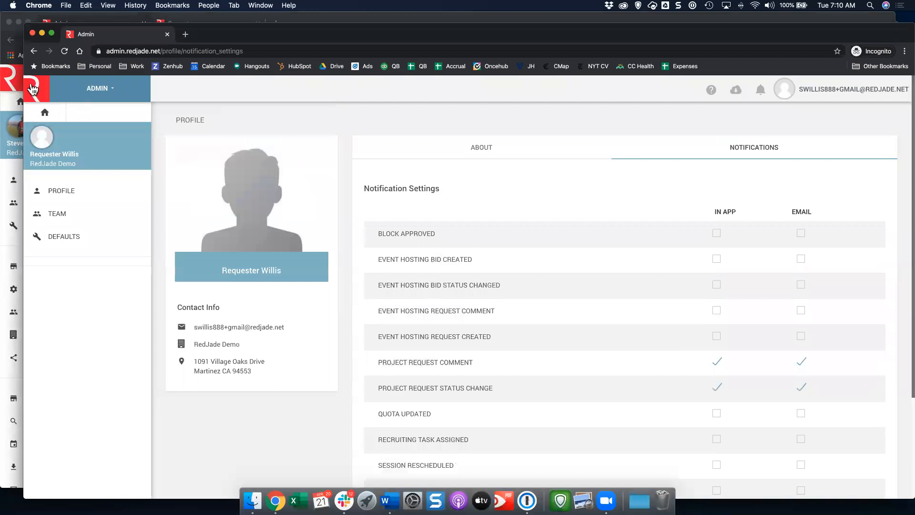
{"action": "left_click", "coordinate": [46, 88]}
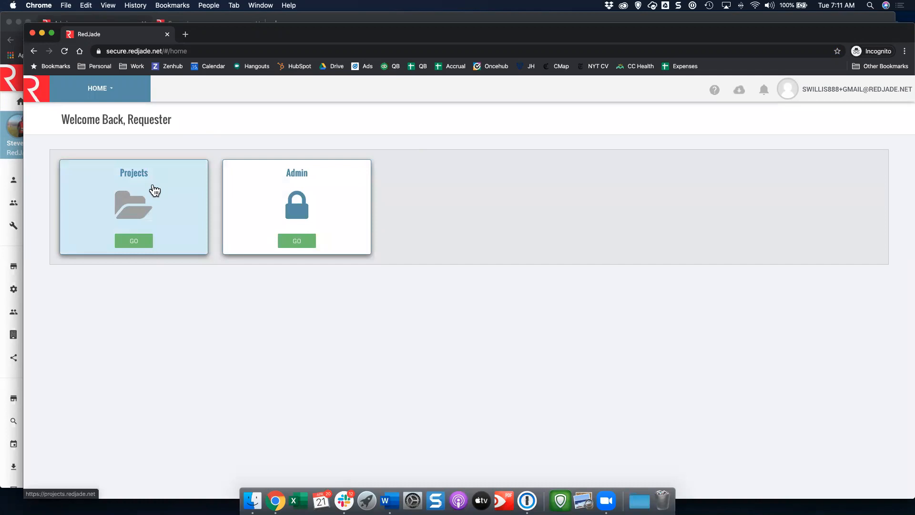
{"action": "left_click", "coordinate": [154, 190]}
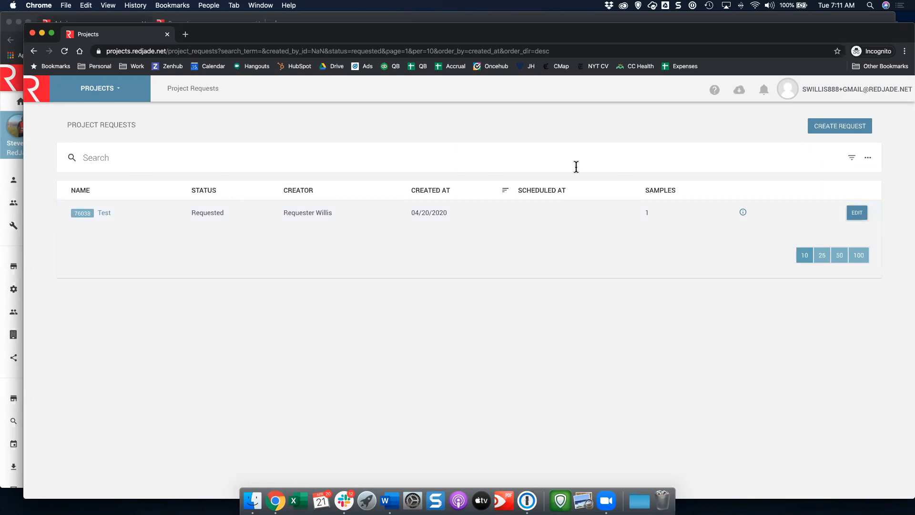
{"action": "left_click", "coordinate": [834, 127]}
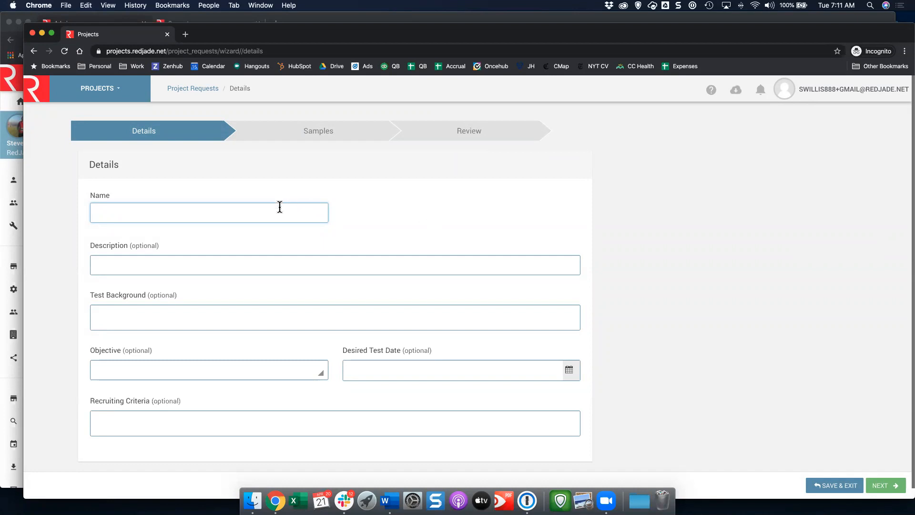
- Name the project request "RedJade Review Webinar" and enter the description "Let's Look at Some New Cool Functionality"
{"action": "type", "text": "RedJade Review Webinar"}
{"action": "key", "text": "Tab"}
{"action": "type", "text": "Let's Look at Some"}
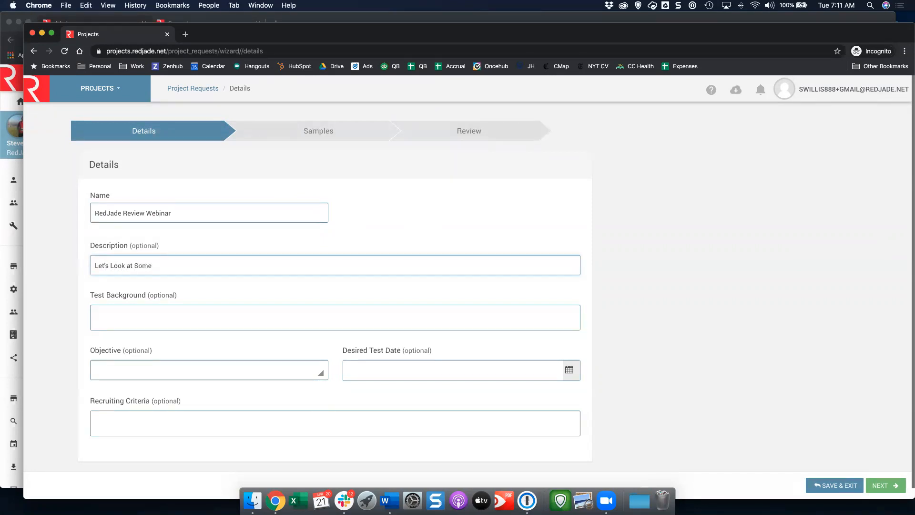
{"action": "type", "text": " New Cool Funct"}
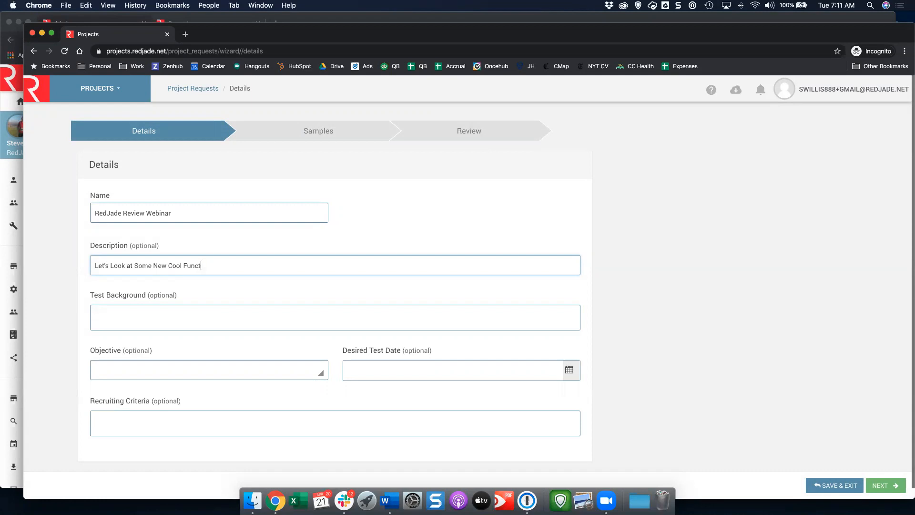
{"action": "type", "text": "ionality"}
- Enter the test background "We want to be better than competition." and set the objective to Significantly Better Liked than Competition
{"action": "key", "text": "Tab"}
{"action": "type", "text": "We want to be be"}
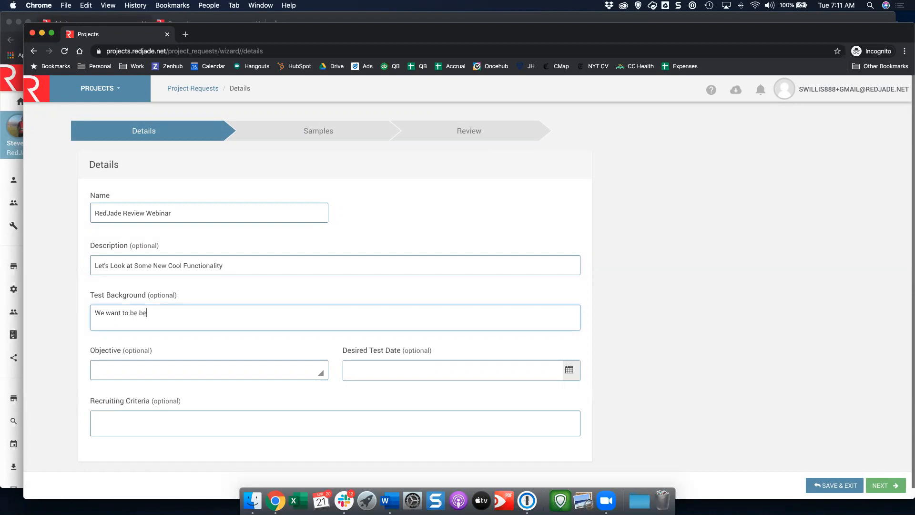
{"action": "type", "text": "tter than competition."}
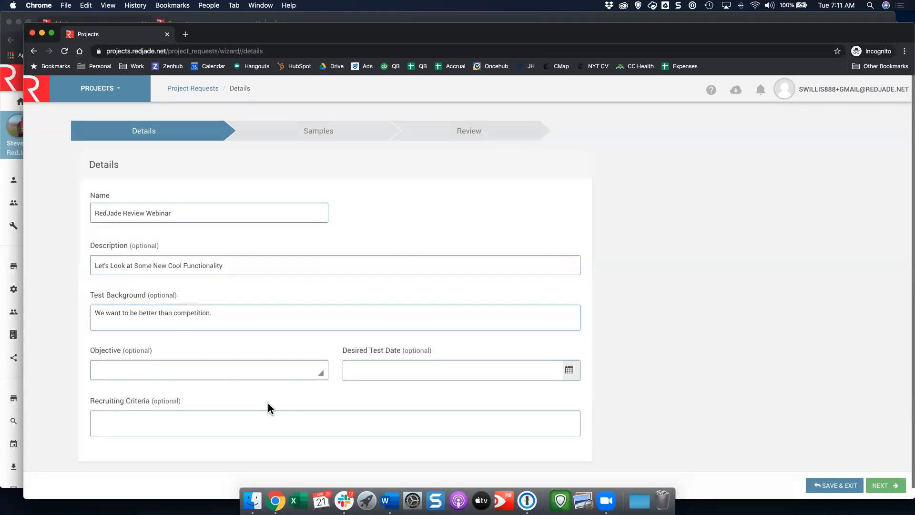
{"action": "left_click", "coordinate": [268, 372]}
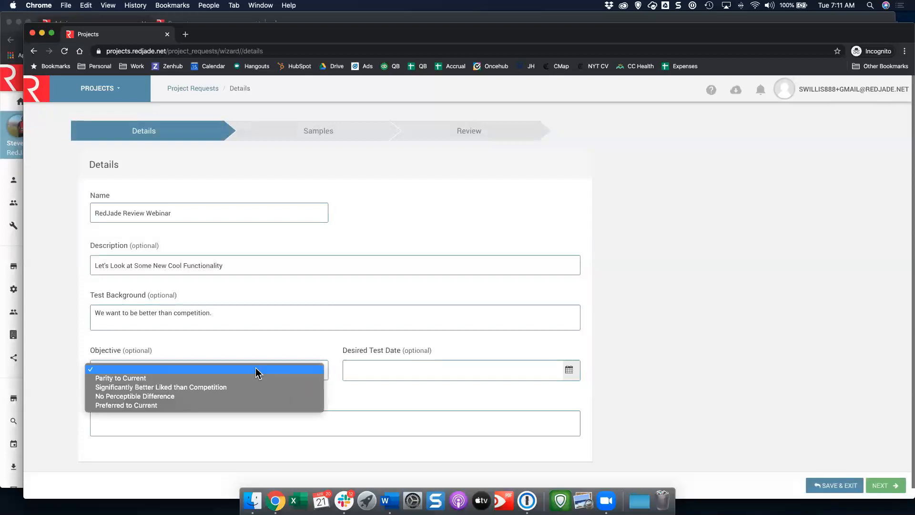
{"action": "left_click", "coordinate": [210, 387]}
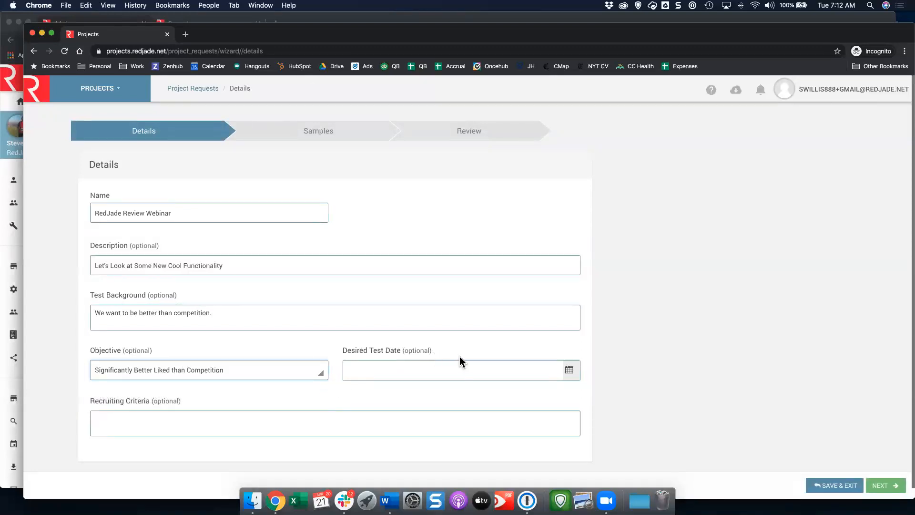
- Set the desired test date to 4/29/2020, enter the recruiting criteria "Likers and users of Ice Cream", and continue to the samples
{"action": "left_click", "coordinate": [569, 370]}
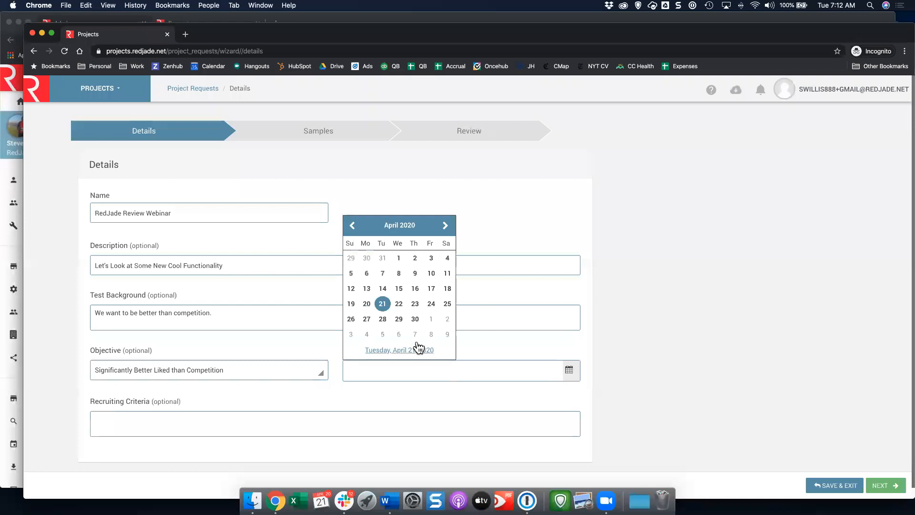
{"action": "left_click", "coordinate": [399, 320]}
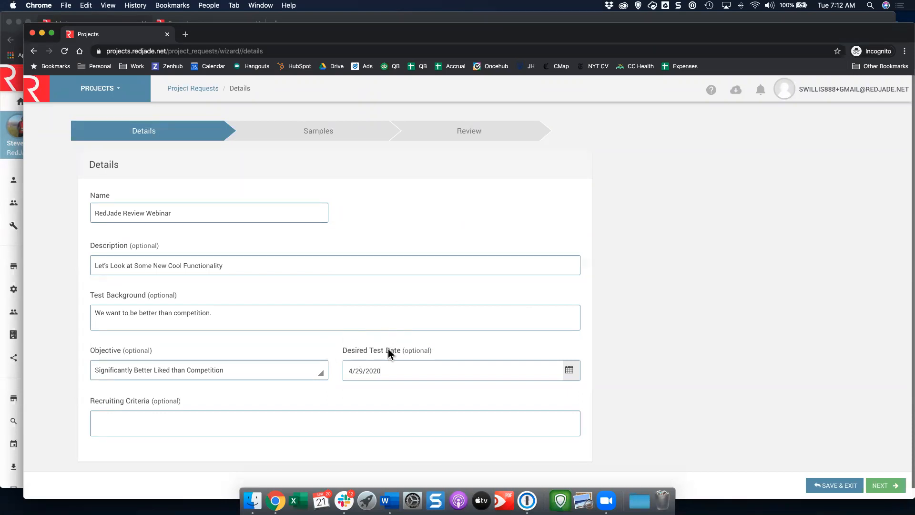
{"action": "left_click", "coordinate": [292, 411]}
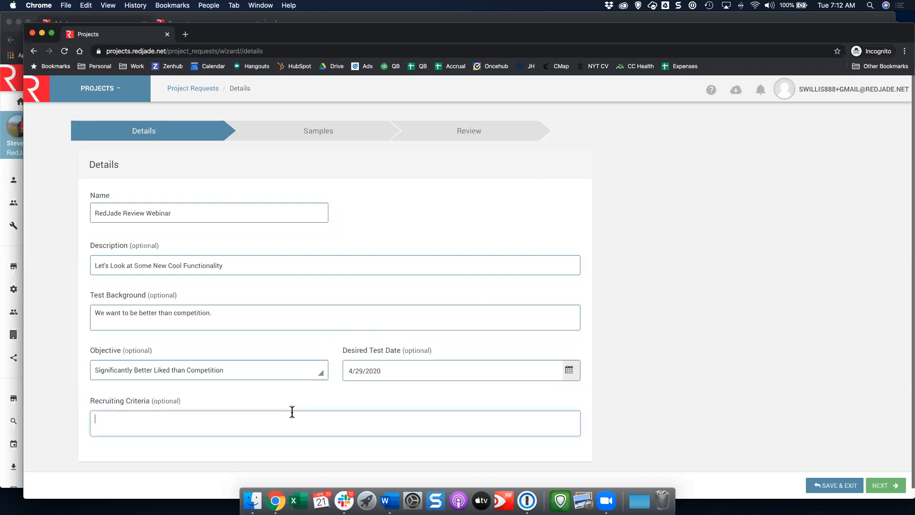
{"action": "type", "text": "Likers and users of Ice Cream"}
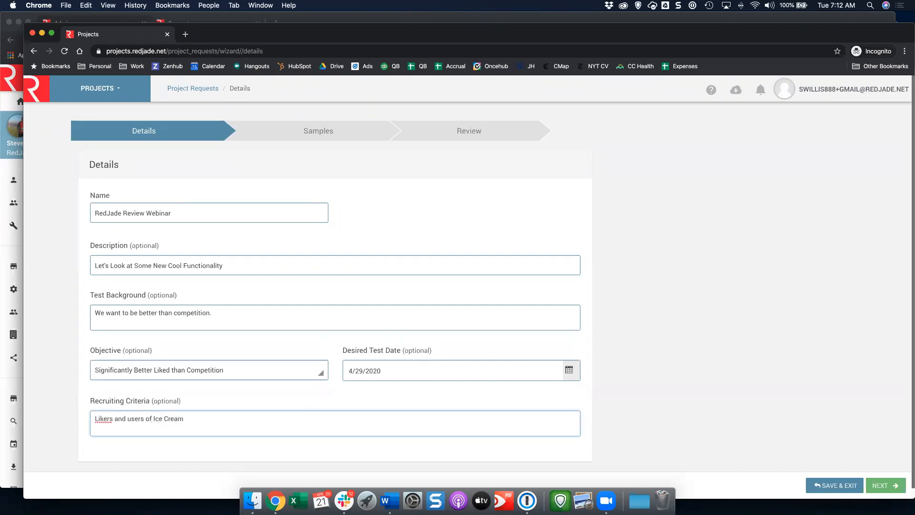
{"action": "left_click", "coordinate": [883, 487]}
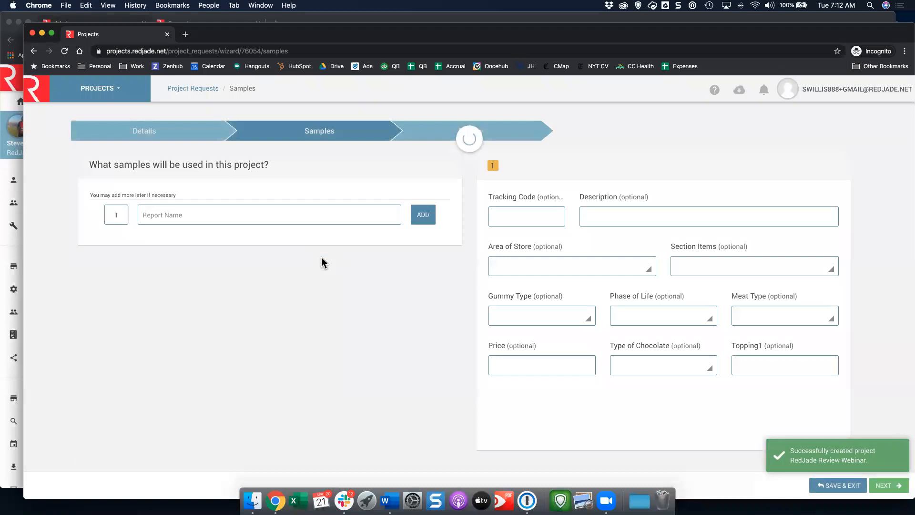
- Name the first sample "Sample A" and describe it as "Current Ice Cream"
{"action": "left_click", "coordinate": [316, 219]}
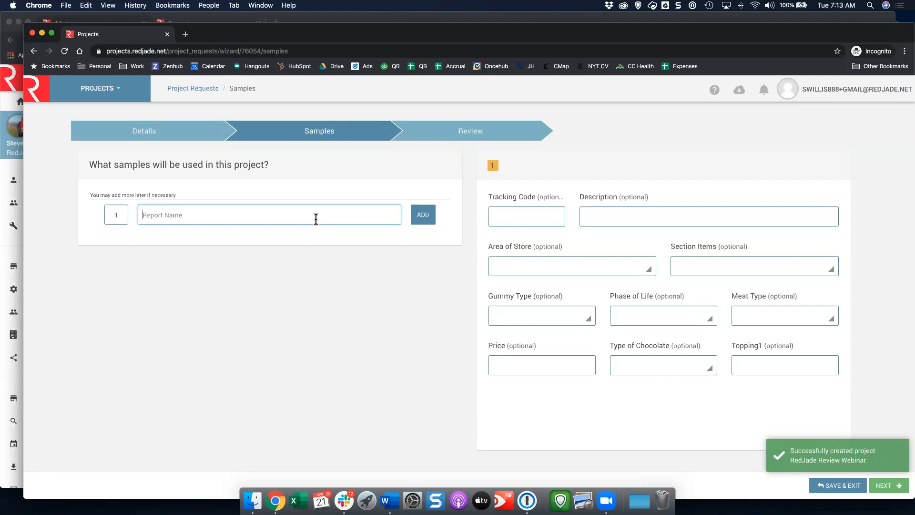
{"action": "type", "text": "Sample A"}
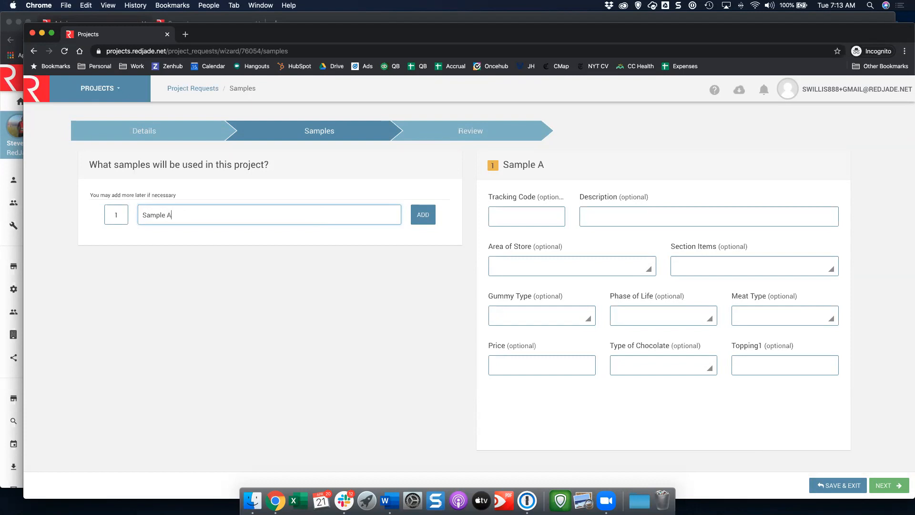
{"action": "left_click", "coordinate": [636, 216]}
{"action": "type", "text": "Current Ice Cream"}
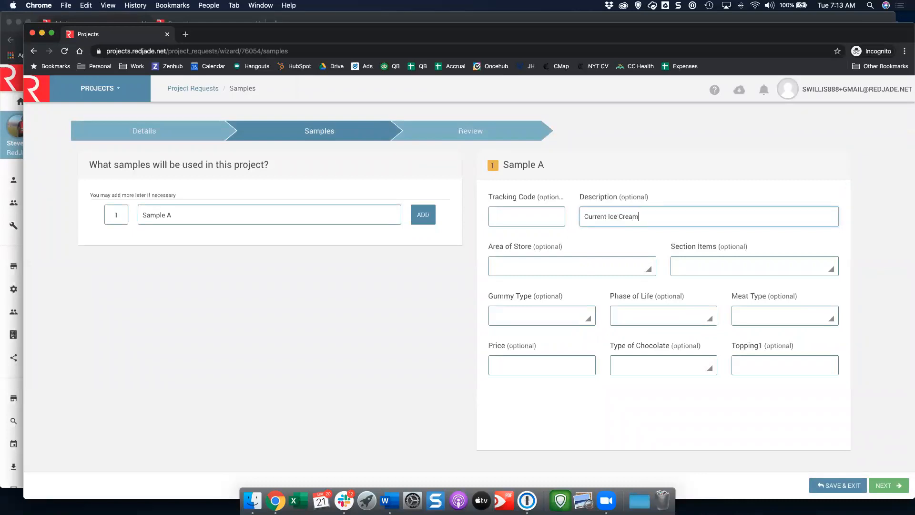
- Set Sample A's area of store to Frozen, section items to Ice Cream and Topping1 to "Chocolate Chips", and add it to the request
{"action": "left_click", "coordinate": [545, 265]}
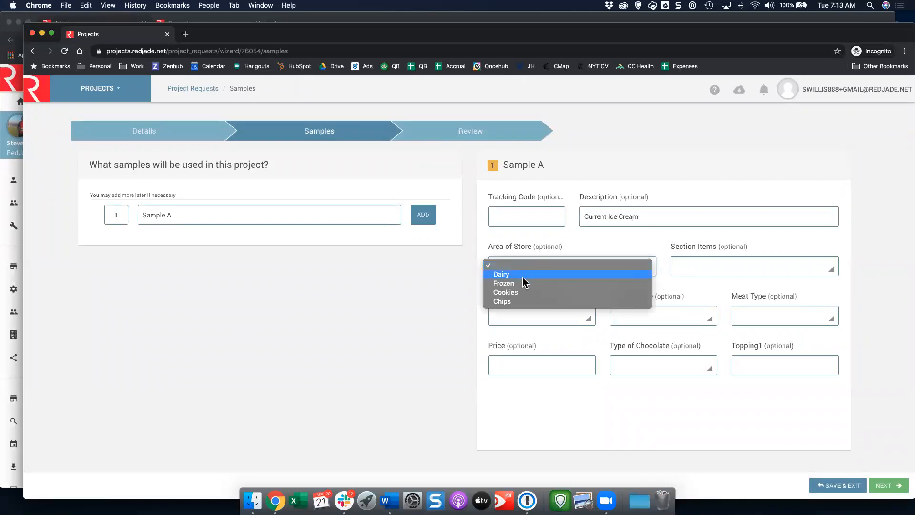
{"action": "left_click", "coordinate": [518, 284]}
{"action": "left_click", "coordinate": [784, 266]}
{"action": "left_click", "coordinate": [724, 280]}
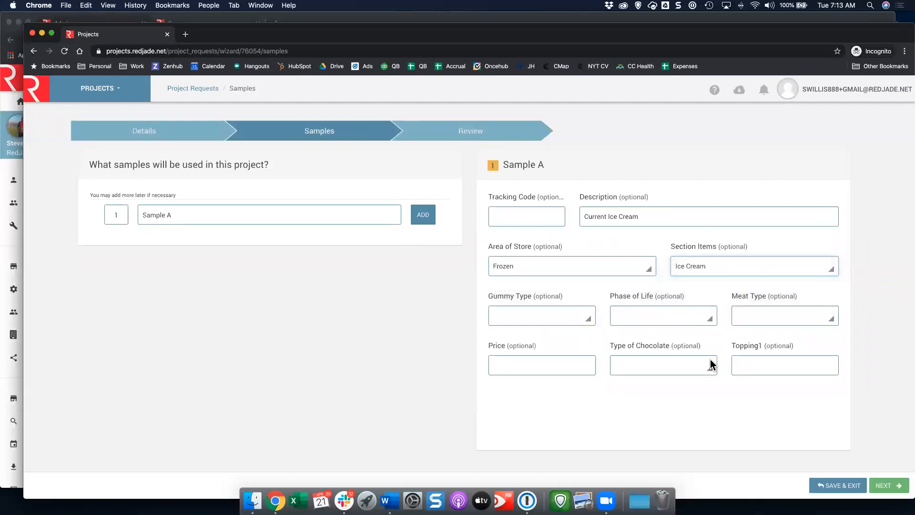
{"action": "left_click", "coordinate": [772, 359]}
{"action": "type", "text": "Ch"}
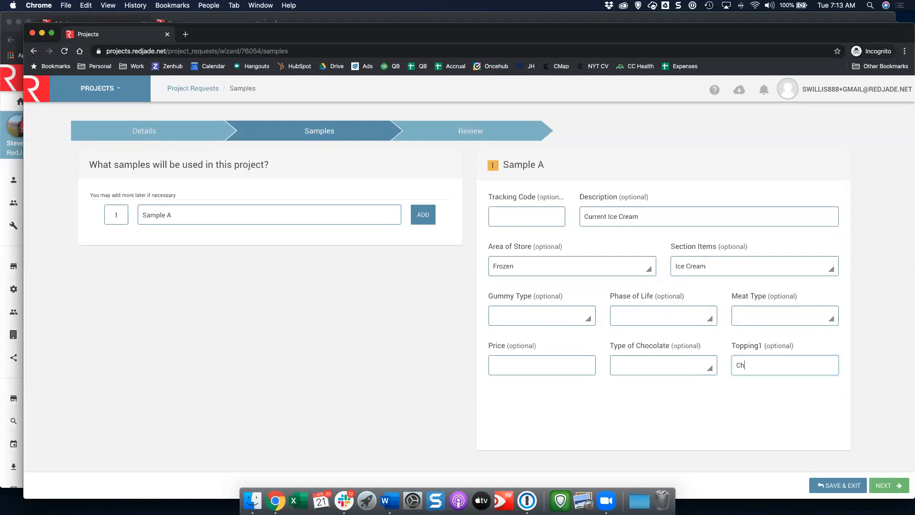
{"action": "type", "text": "ocolate Chips"}
{"action": "left_click", "coordinate": [417, 217]}
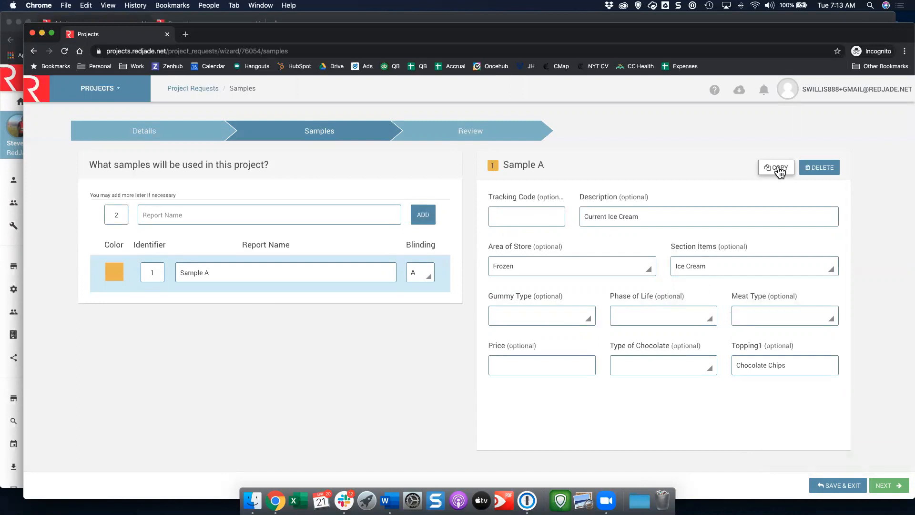
- Copy Sample A, rename the copy "Sample B" and change its description to "Test + 10% Sucrose"
{"action": "left_click", "coordinate": [779, 170]}
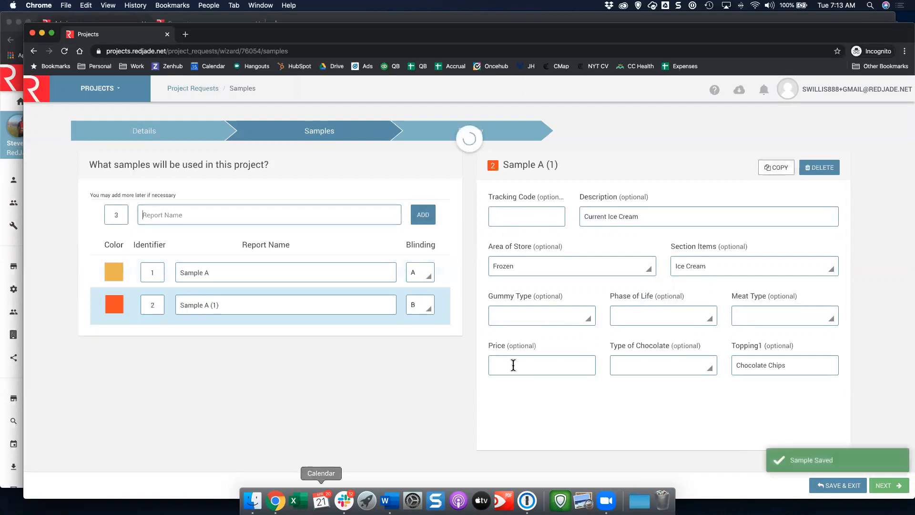
{"action": "left_click_drag", "start_coordinate": [219, 305], "coordinate": [205, 305]}
{"action": "type", "text": "B"}
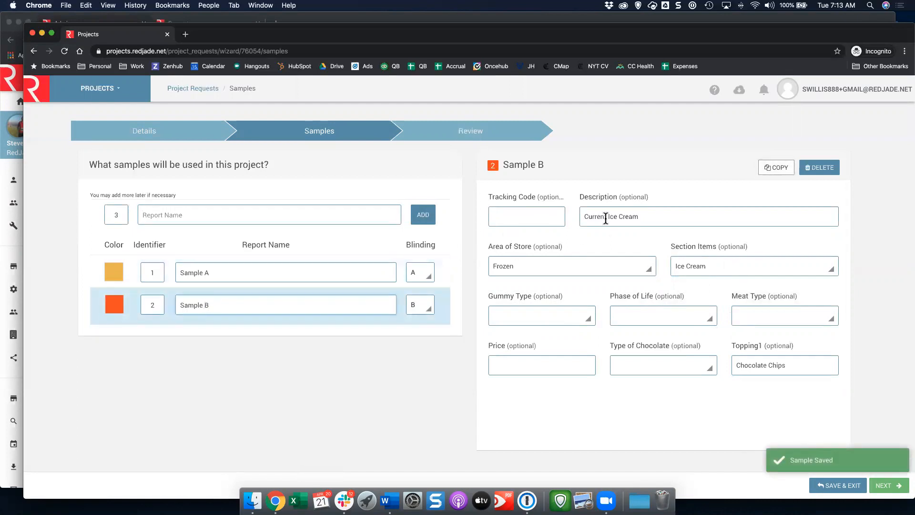
{"action": "left_click_drag", "start_coordinate": [638, 213], "coordinate": [556, 213]}
{"action": "type", "text": "Test + 10"}
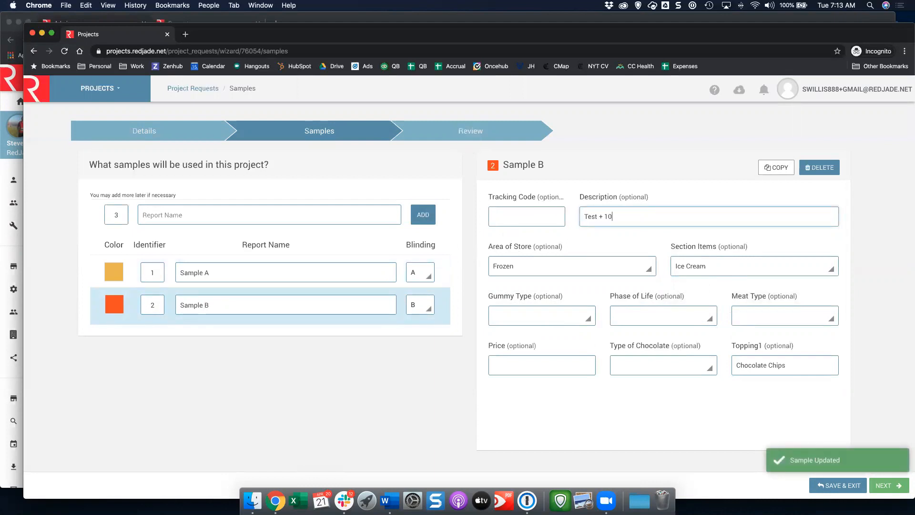
{"action": "type", "text": "% Sucrosse"}
{"action": "key", "text": "BackSpace"}
{"action": "key", "text": "BackSpace"}
{"action": "type", "text": "e"}
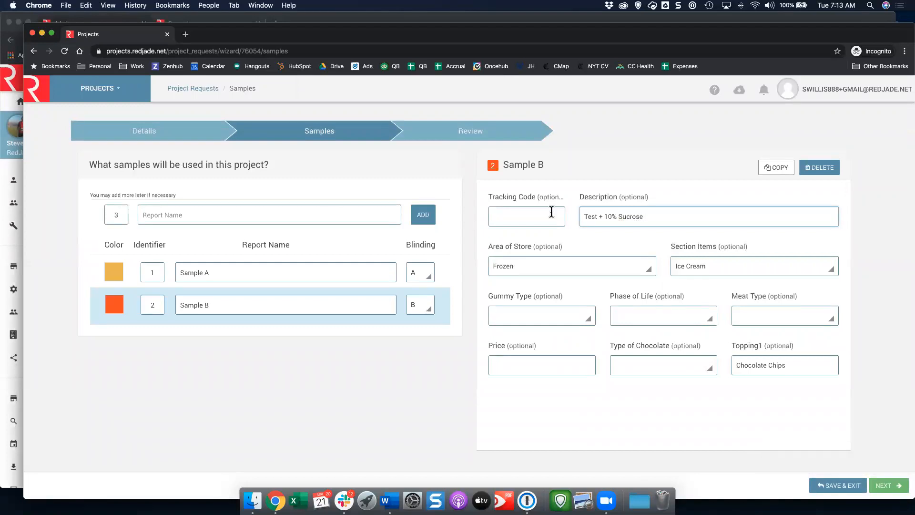
- Copy Sample B as "Sample C" with the description "Test +20% Sucrose", and continue to the request's review
{"action": "left_click", "coordinate": [770, 170]}
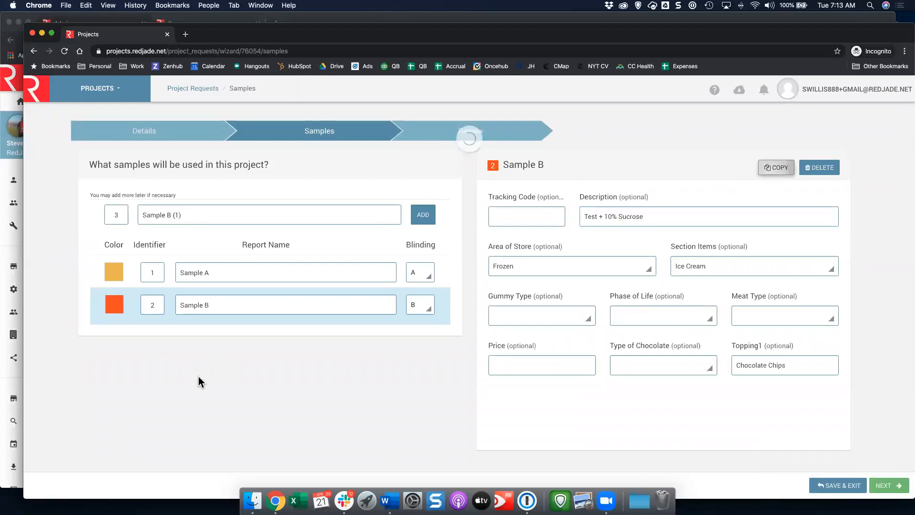
{"action": "left_click_drag", "start_coordinate": [219, 338], "coordinate": [204, 337]}
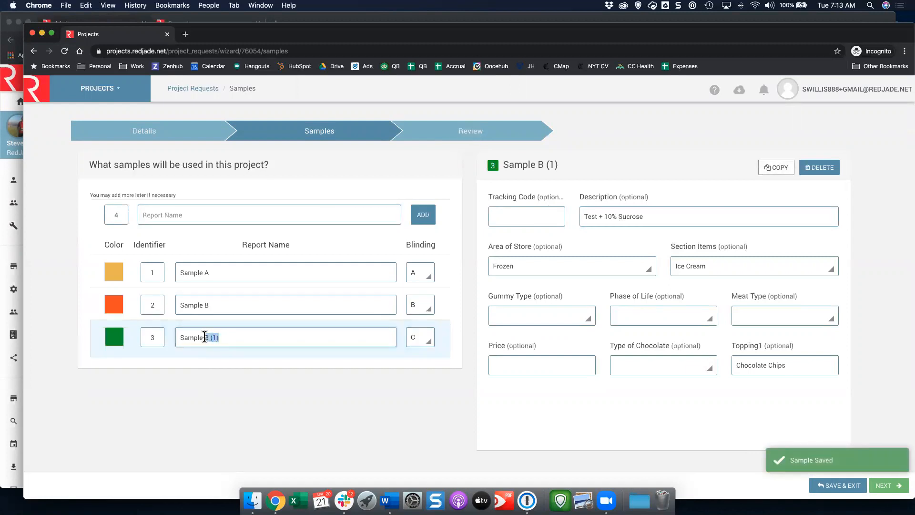
{"action": "type", "text": "C"}
{"action": "left_click_drag", "start_coordinate": [608, 215], "coordinate": [603, 213]}
{"action": "type", "text": "2"}
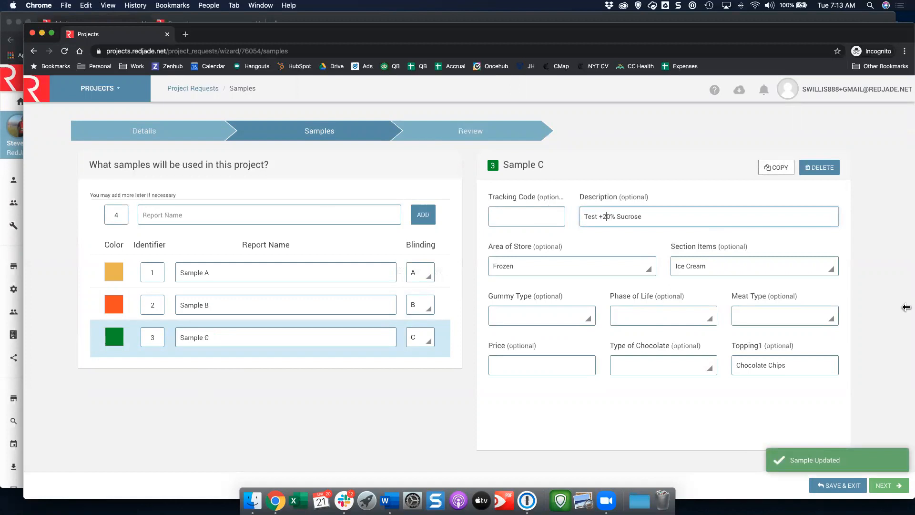
{"action": "left_click", "coordinate": [887, 485]}
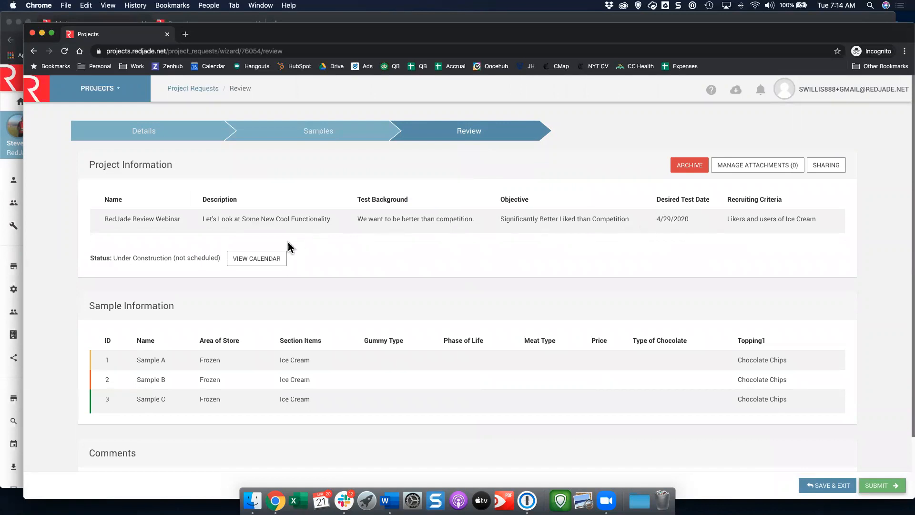
- Check the San Francisco Site calendar for April 2020 and look over the request's project information, samples and comments area
{"action": "left_click", "coordinate": [263, 256]}
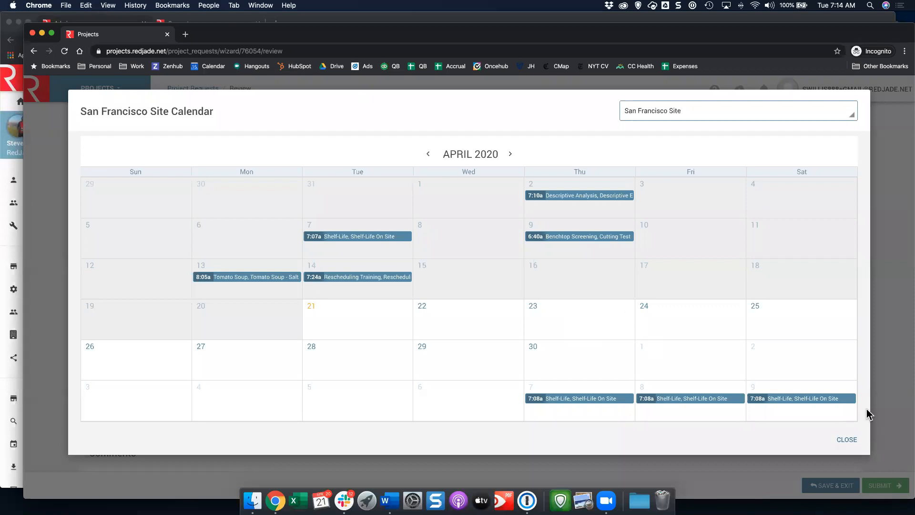
{"action": "left_click", "coordinate": [845, 436]}
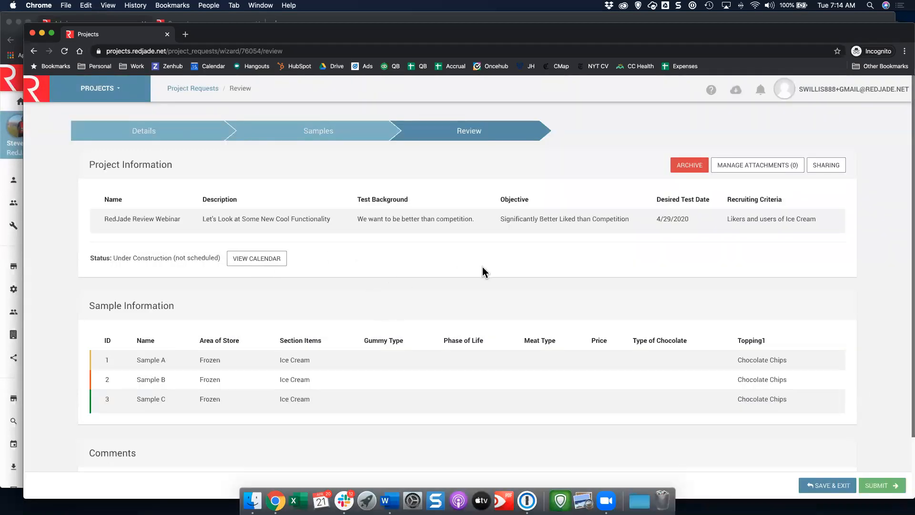
{"action": "scroll", "coordinate": [484, 270], "scroll_direction": "down", "scroll_amount": 2}
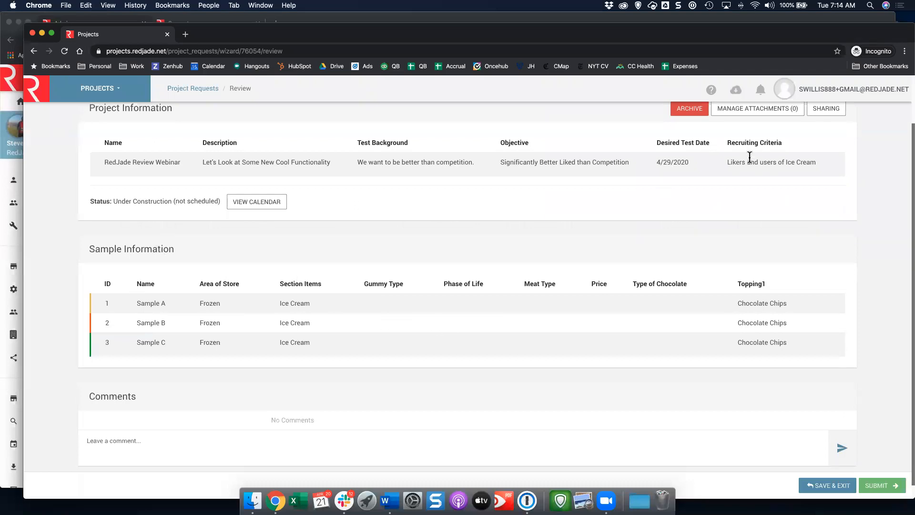
{"action": "scroll", "coordinate": [769, 125], "scroll_direction": "up", "scroll_amount": 1}
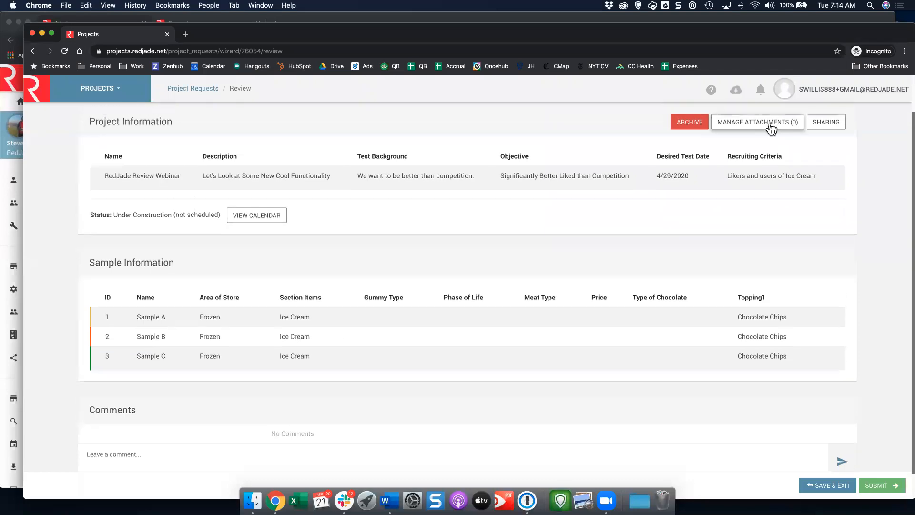
- Comment "Hey Sensory Team - we are looking to test our new ice creams next week. I would say Thursday or Friday to be safe on product arrival."
{"action": "scroll", "coordinate": [213, 363], "scroll_direction": "down", "scroll_amount": 1}
{"action": "left_click", "coordinate": [87, 436]}
{"action": "type", "text": "Hey"}
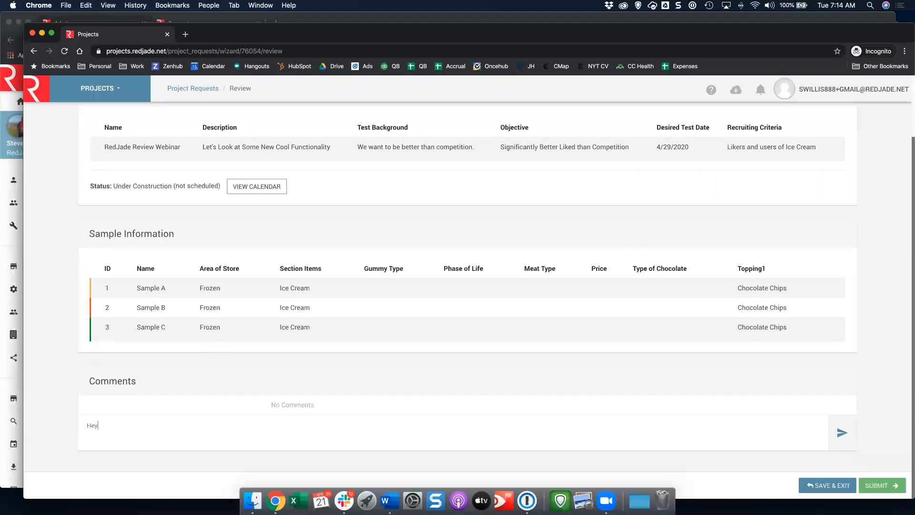
{"action": "type", "text": " Sensory"}
{"action": "type", "text": " Ream"}
{"action": "type", "text": "Team - we are"}
{"action": "type", "text": " looking to test our"}
{"action": "type", "text": " new ice c"}
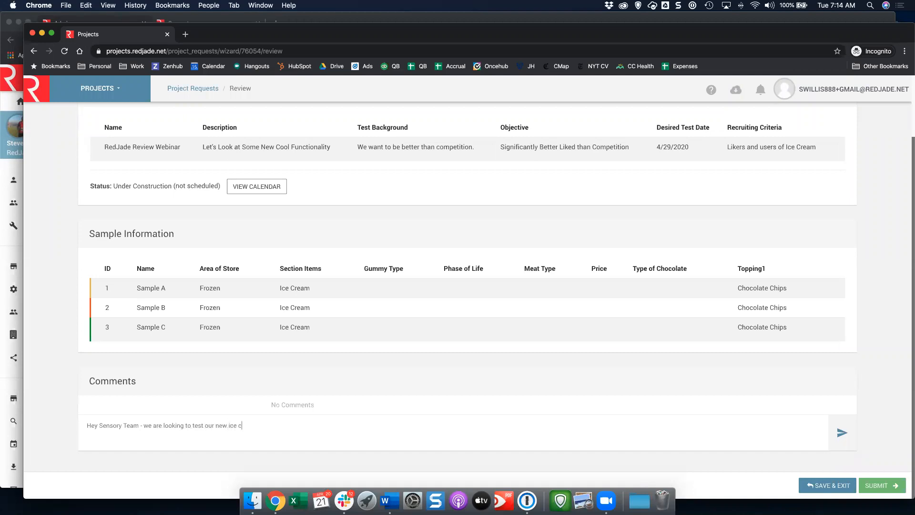
{"action": "type", "text": "reams next week. I would say Thursday or Friday"}
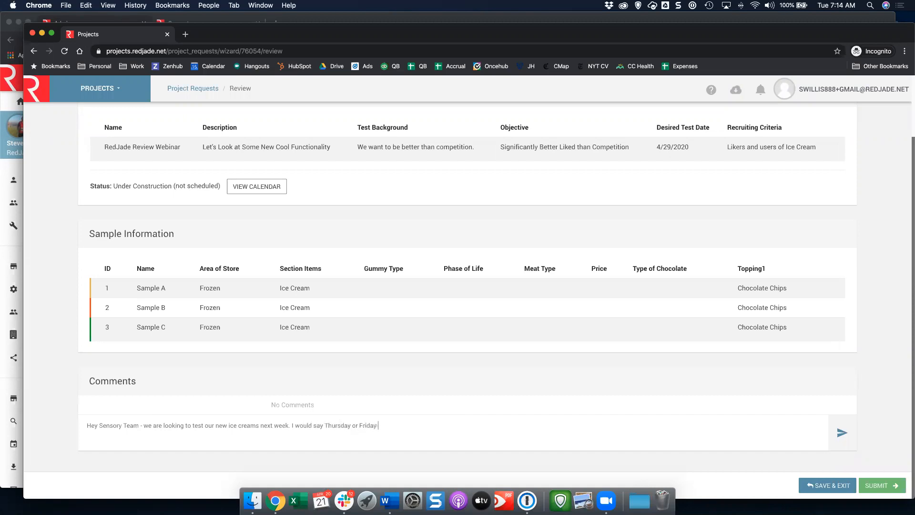
{"action": "type", "text": " to be safe on product arrival."}
{"action": "key", "text": "Return"}
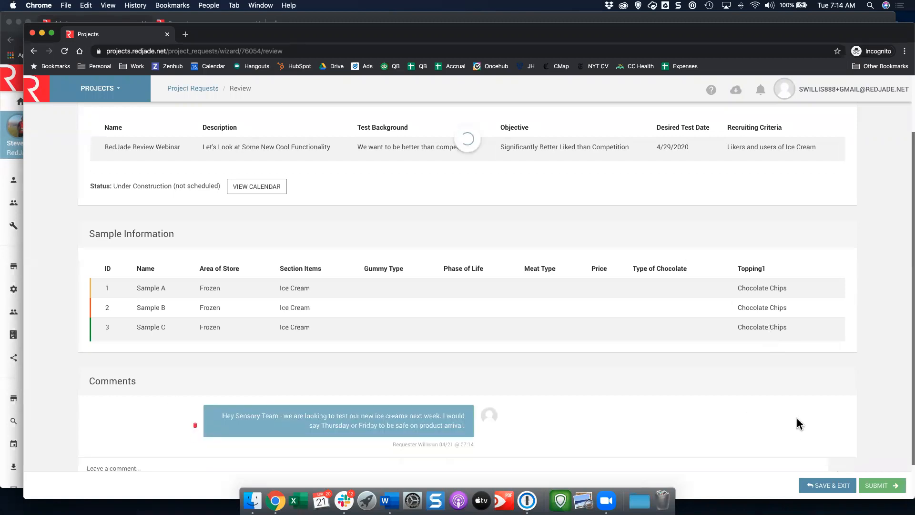
- Submit the RedJade Review Webinar request to the team and confirm the submission
{"action": "left_click", "coordinate": [880, 485]}
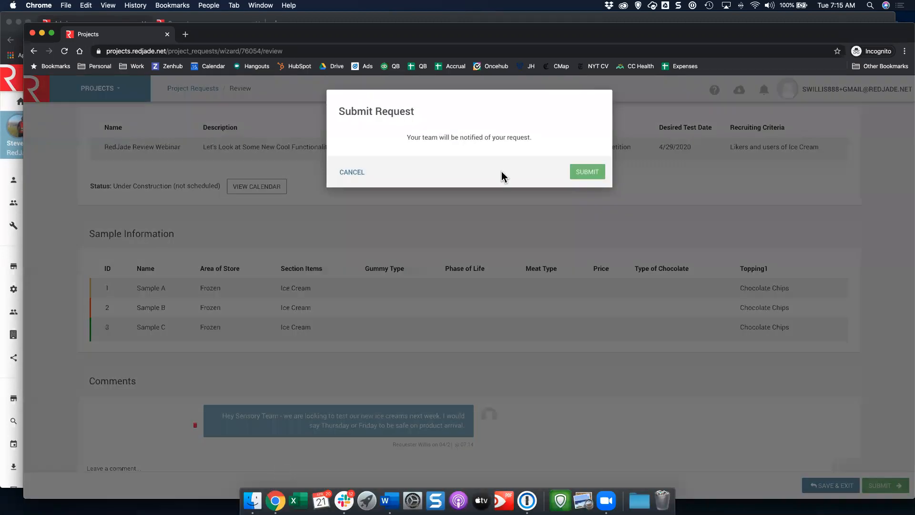
{"action": "left_click", "coordinate": [593, 178]}
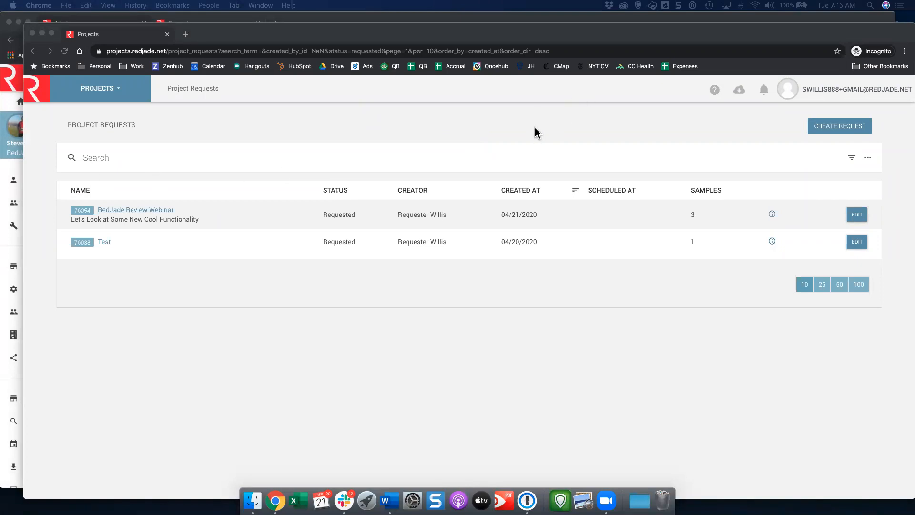
{"action": "left_click", "coordinate": [229, 135]}
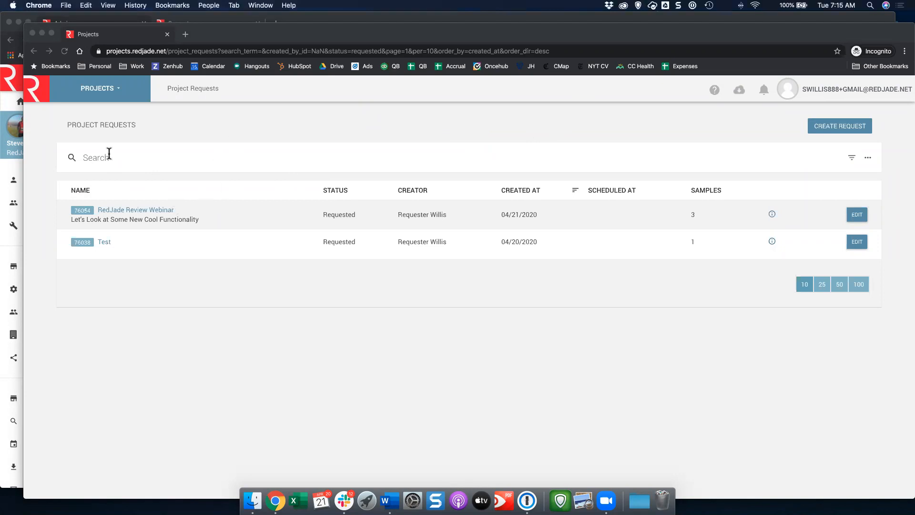
- Switch to the browser window with the admin account and open the list of project requests from the Projects module
{"action": "left_click", "coordinate": [5, 171]}
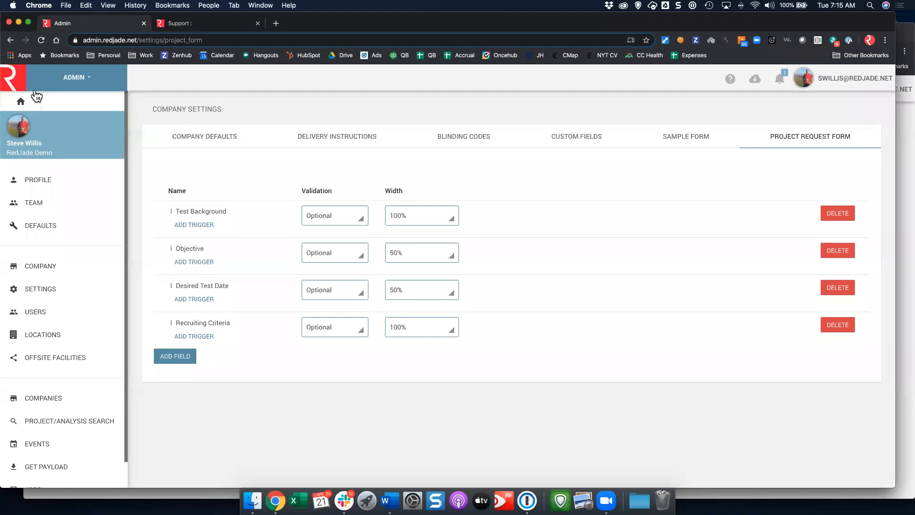
{"action": "left_click", "coordinate": [17, 85]}
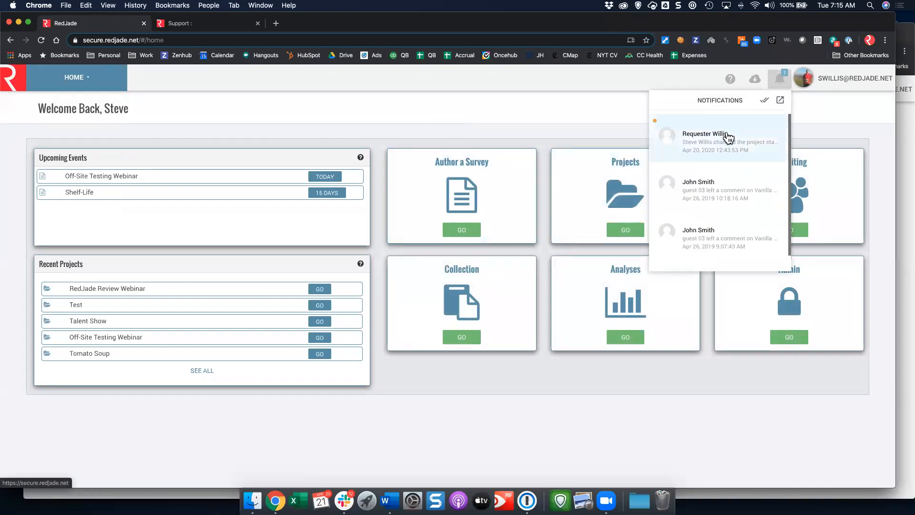
{"action": "left_click", "coordinate": [606, 126]}
{"action": "left_click", "coordinate": [621, 169]}
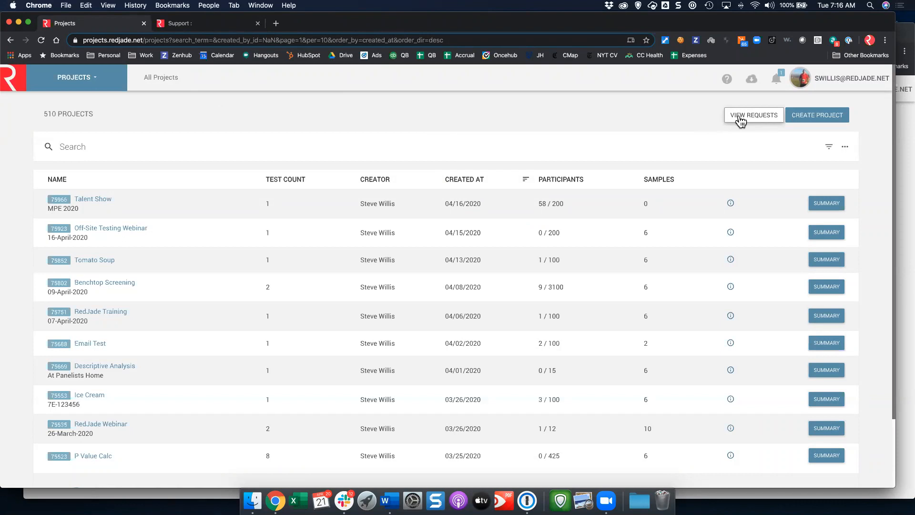
{"action": "left_click", "coordinate": [740, 121]}
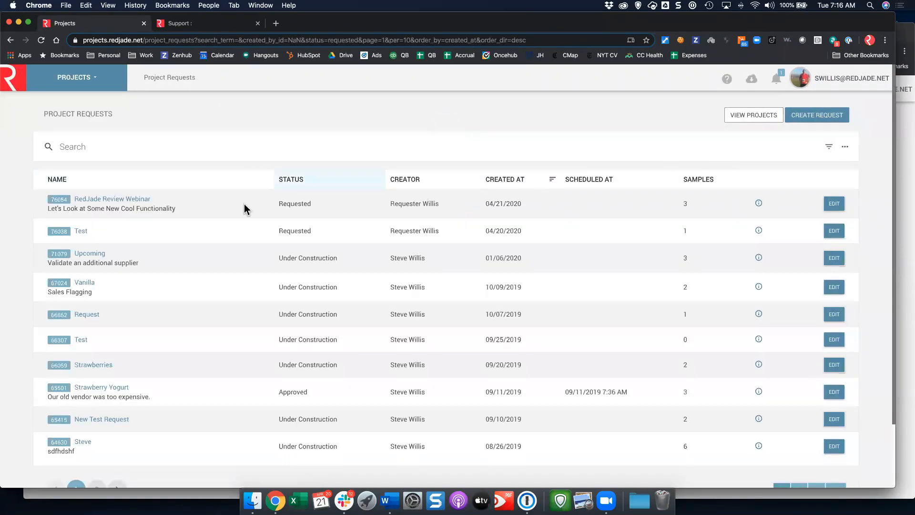
- Open the RedJade Review Webinar request at its review stage and look over its project information, samples and comments
{"action": "left_click", "coordinate": [122, 202]}
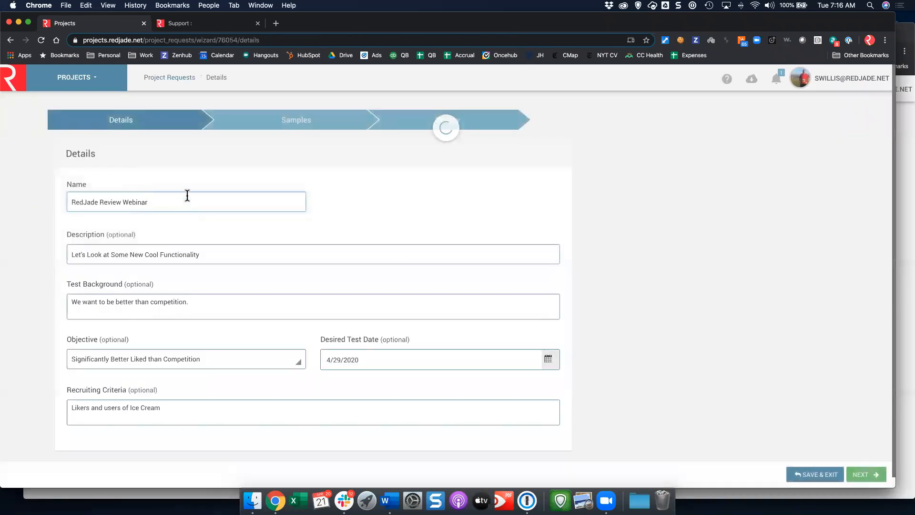
{"action": "left_click", "coordinate": [417, 122]}
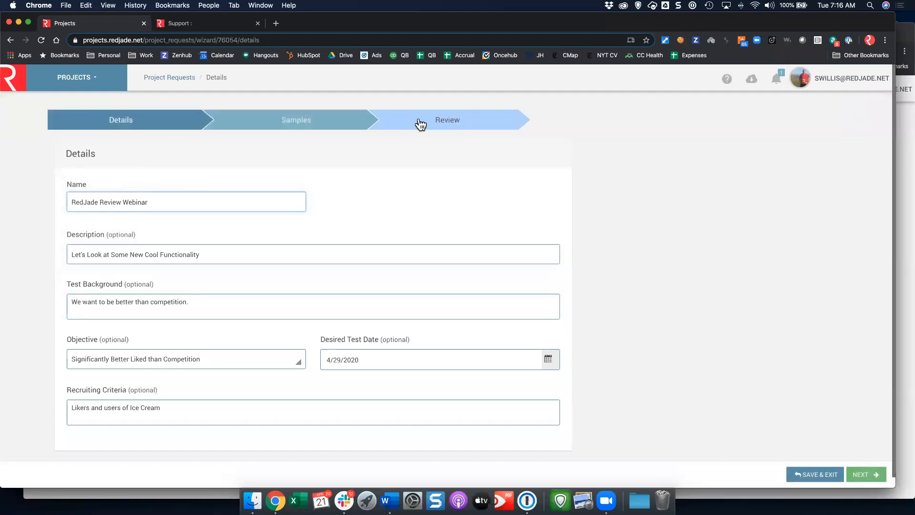
{"action": "scroll", "coordinate": [555, 234], "scroll_direction": "down", "scroll_amount": 1}
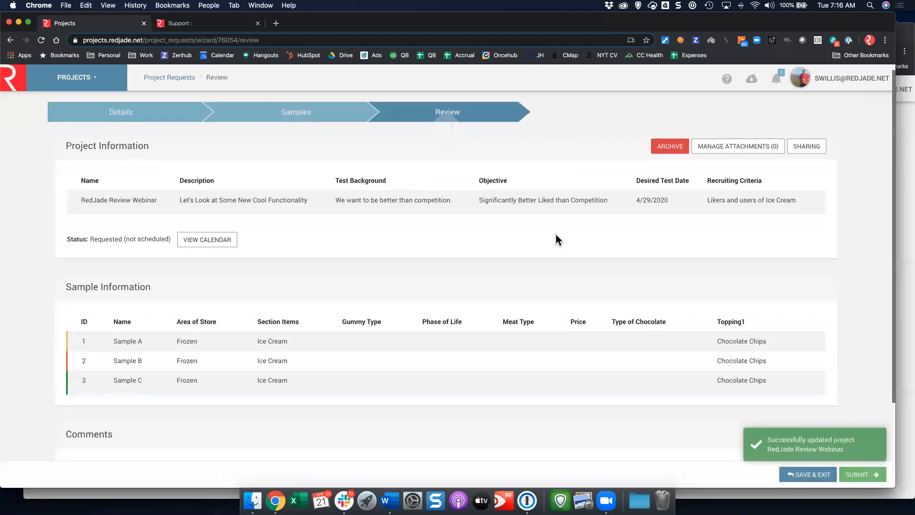
{"action": "scroll", "coordinate": [548, 235], "scroll_direction": "down", "scroll_amount": 2}
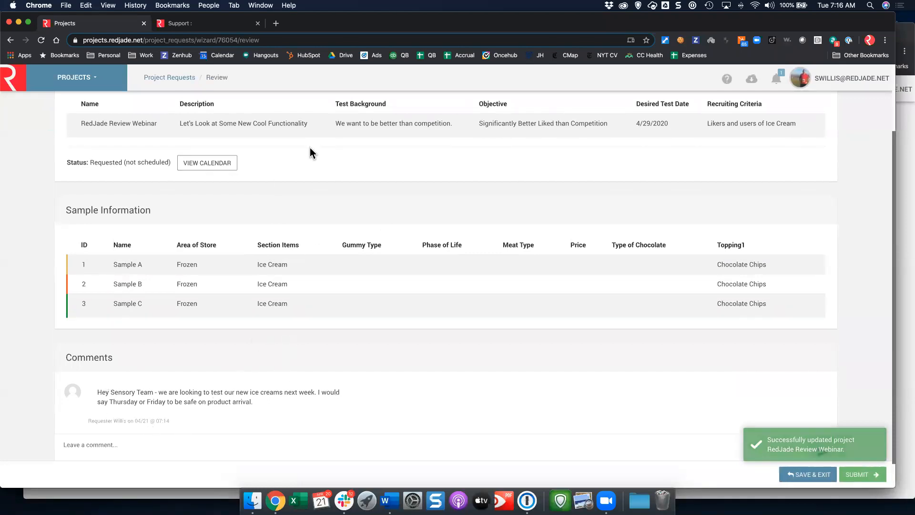
- Draft the reply "Need more info about projects." in the request's comments
{"action": "left_click", "coordinate": [129, 439]}
{"action": "type", "text": "Ne"}
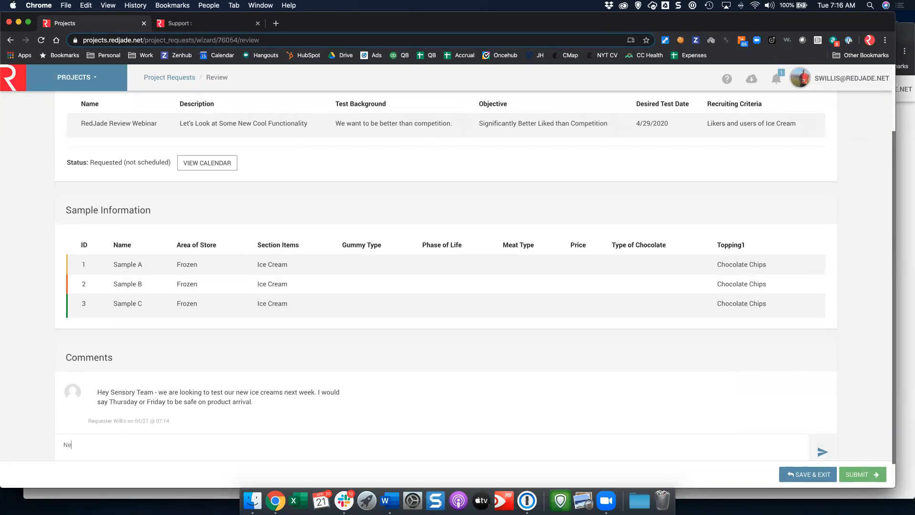
{"action": "type", "text": "ed more info about projects."}
{"action": "scroll", "coordinate": [721, 424], "scroll_direction": "down", "scroll_amount": 2}
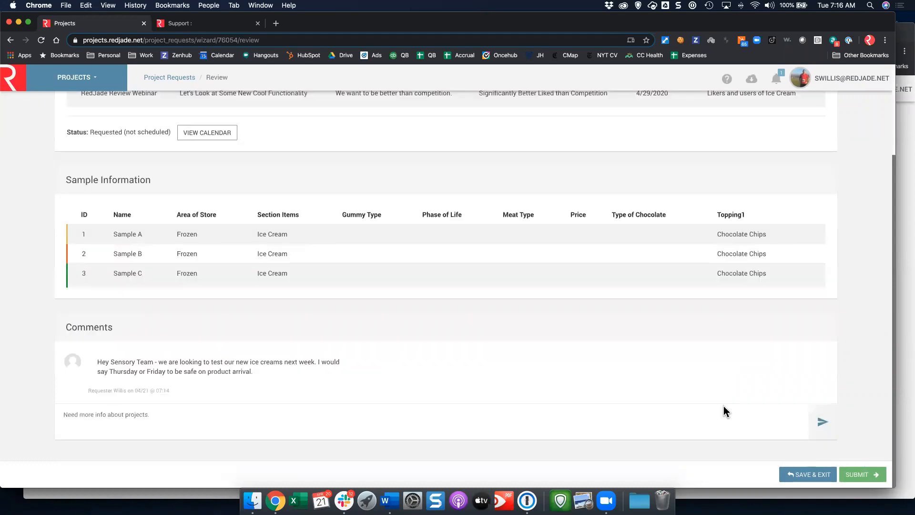
- Approve the request as a project and create an Acceptance test named "Webinar" for it, continuing into the test wizard
{"action": "left_click", "coordinate": [856, 472]}
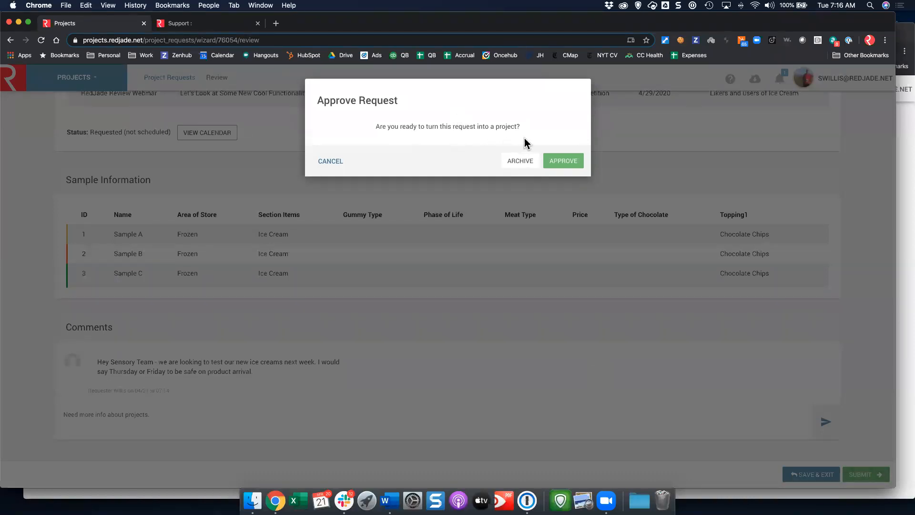
{"action": "left_click", "coordinate": [548, 161]}
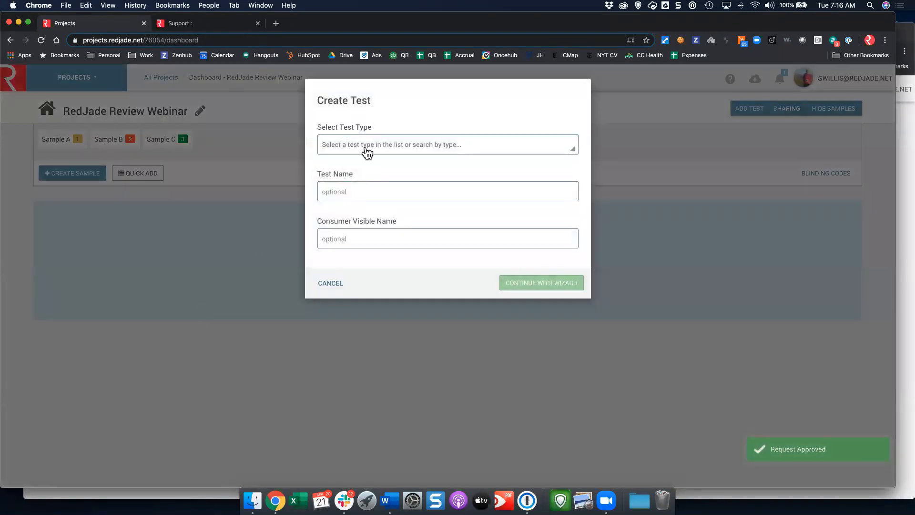
{"action": "left_click", "coordinate": [368, 151]}
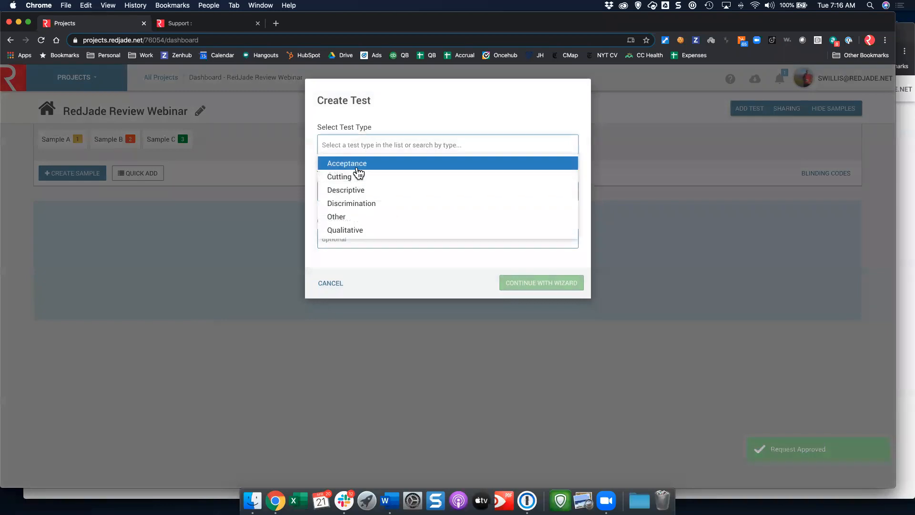
{"action": "left_click", "coordinate": [357, 164]}
{"action": "left_click", "coordinate": [348, 186]}
{"action": "type", "text": "Webinar"}
{"action": "left_click", "coordinate": [502, 283]}
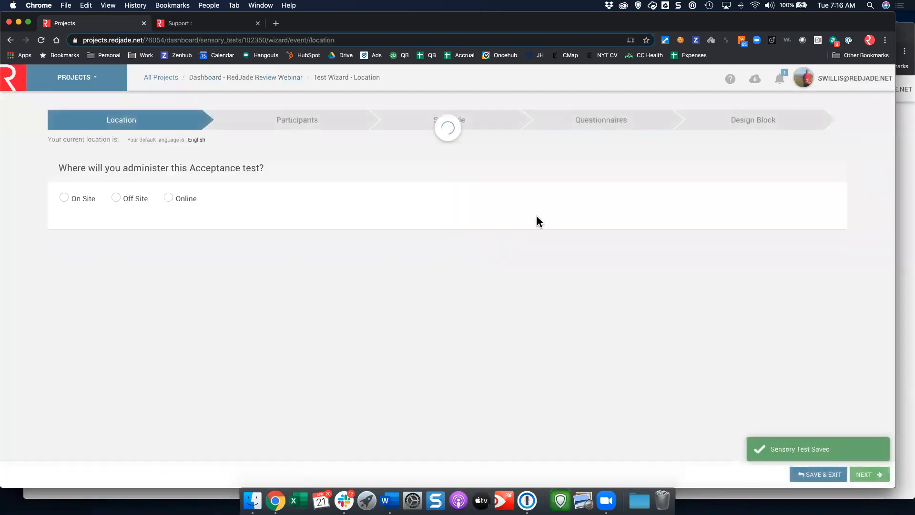
- Return to the RedJade Review Webinar dashboard and check the details carried over for Sample C and Sample A
{"action": "left_click", "coordinate": [246, 76]}
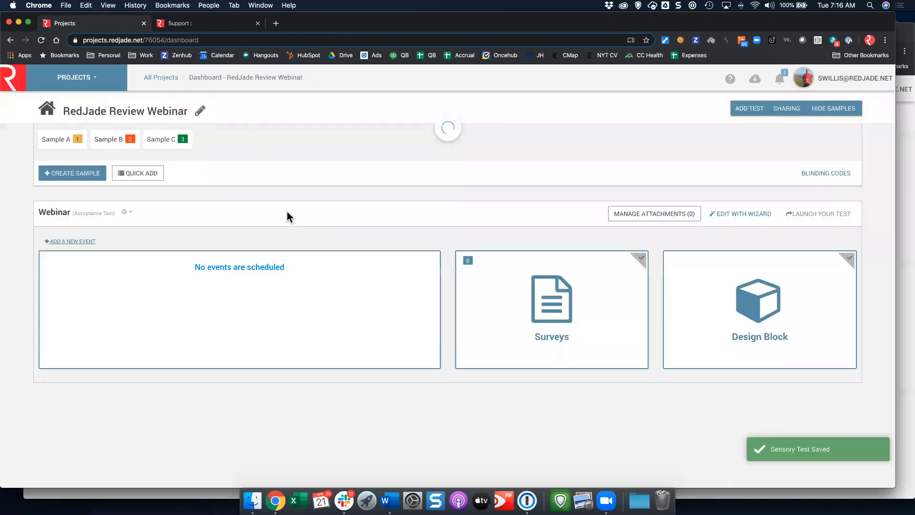
{"action": "mouse_move", "coordinate": [165, 143]}
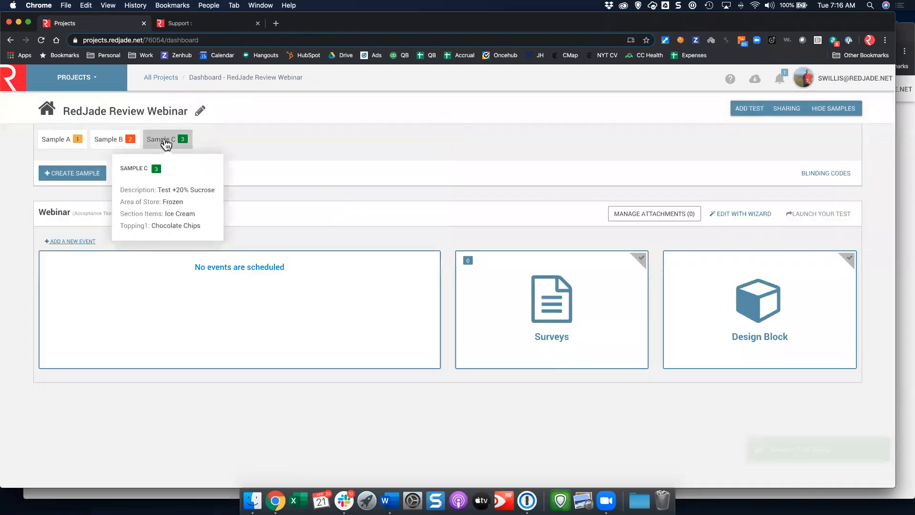
{"action": "mouse_move", "coordinate": [68, 145]}
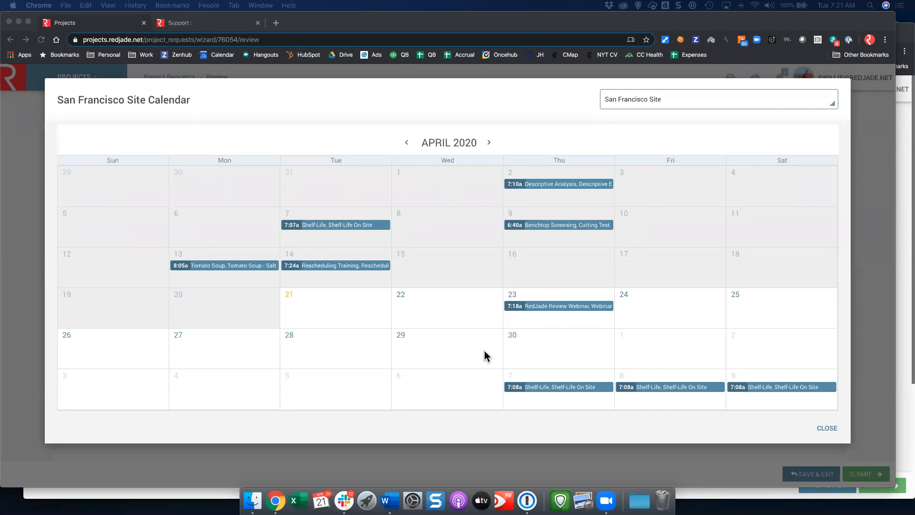
- Check the San Francisco Site calendar for April 2020, close it and look over the approved request's status and comments
{"action": "left_click", "coordinate": [461, 312]}
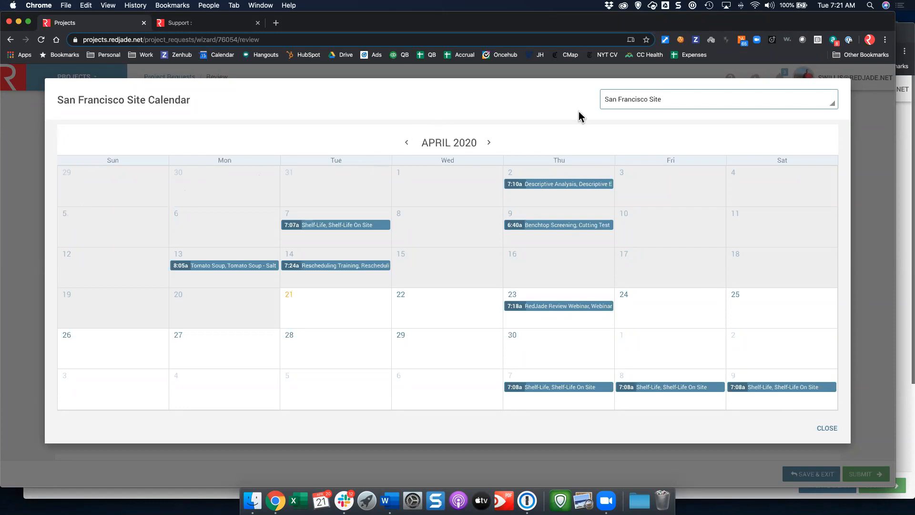
{"action": "left_click", "coordinate": [827, 428]}
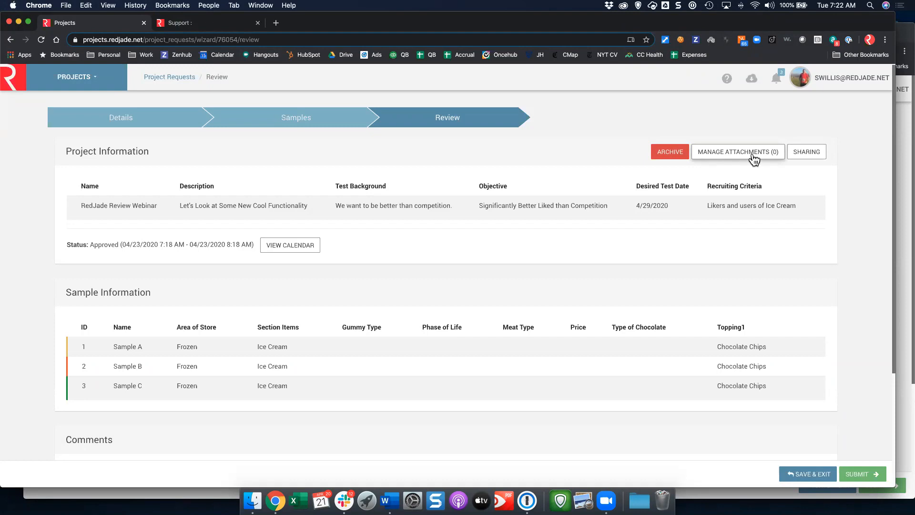
{"action": "scroll", "coordinate": [753, 159], "scroll_direction": "down", "scroll_amount": 1}
{"action": "scroll", "coordinate": [751, 148], "scroll_direction": "down", "scroll_amount": 5}
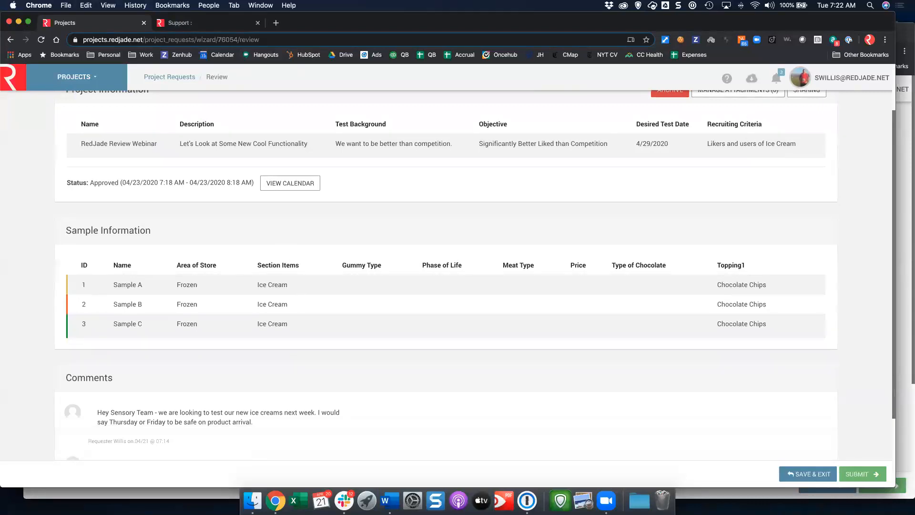
{"action": "scroll", "coordinate": [809, 201], "scroll_direction": "up", "scroll_amount": 5}
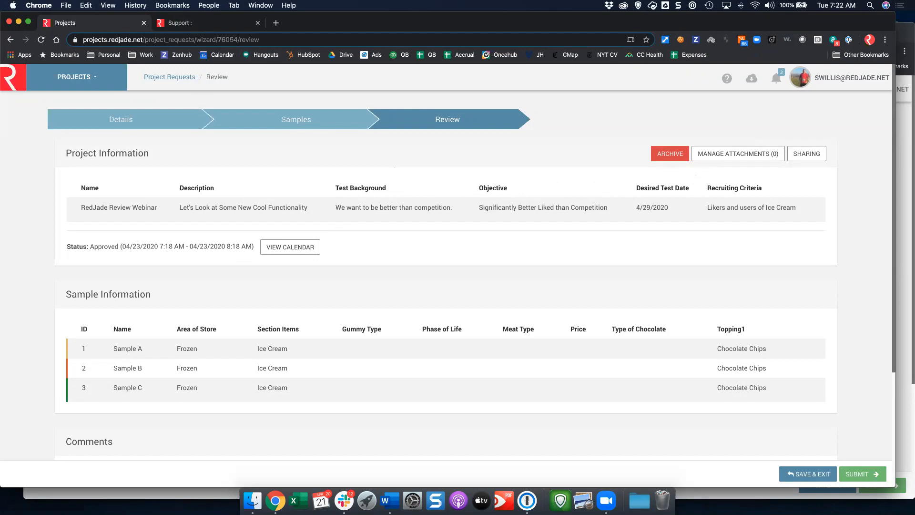
- Switch to the requester's browser window, reopen the RedJade Review Webinar request and examine its schedule status, samples and comments
{"action": "left_click", "coordinate": [908, 169]}
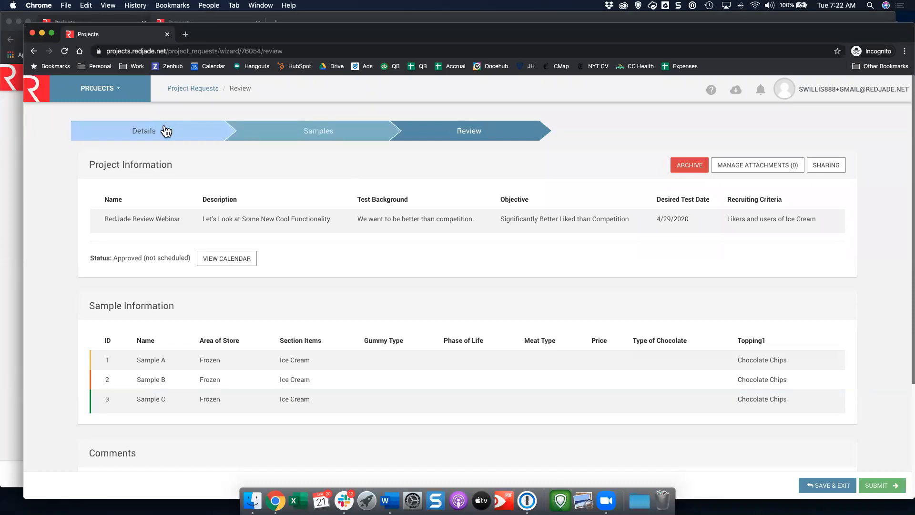
{"action": "left_click", "coordinate": [196, 88]}
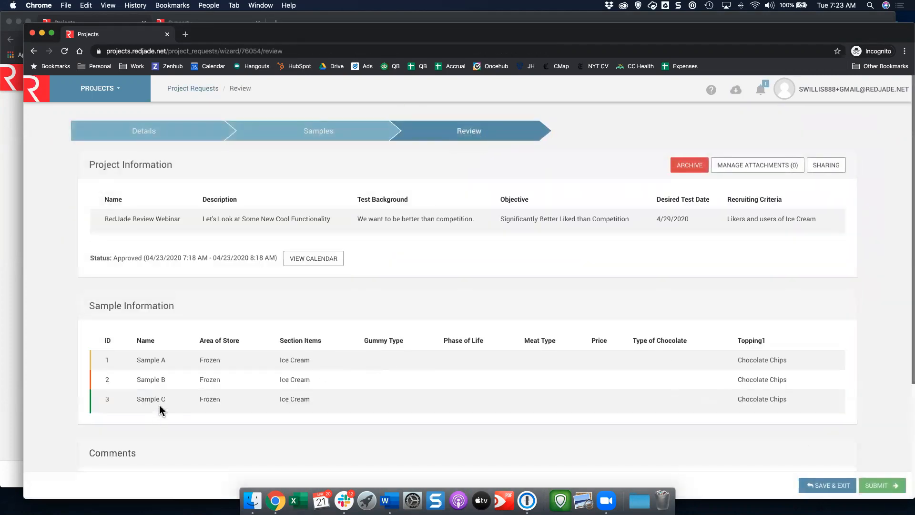
{"action": "scroll", "coordinate": [306, 338], "scroll_direction": "down", "scroll_amount": 3}
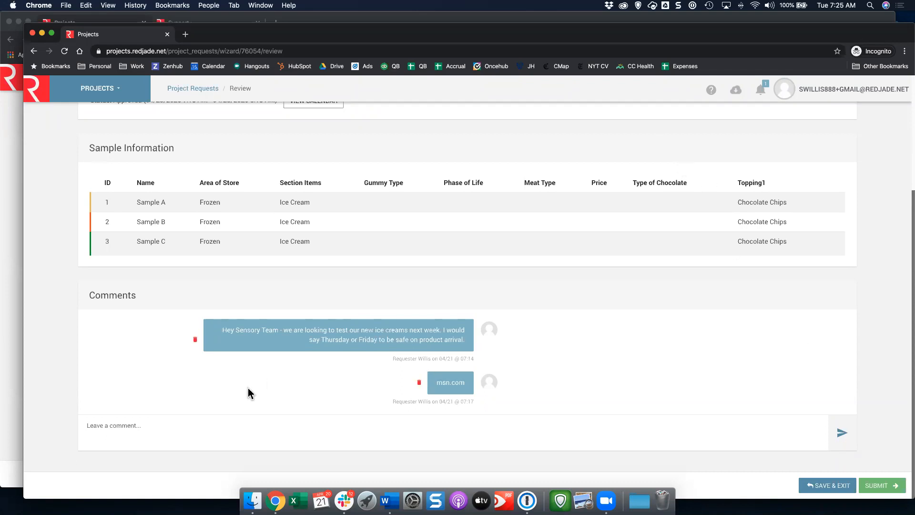
{"action": "scroll", "coordinate": [418, 309], "scroll_direction": "up", "scroll_amount": 3}
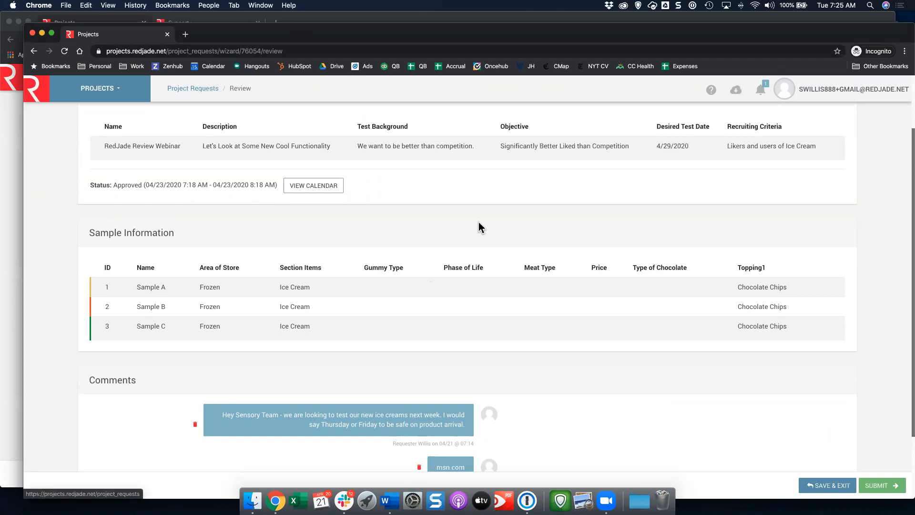
{"action": "scroll", "coordinate": [478, 222], "scroll_direction": "up", "scroll_amount": 2}
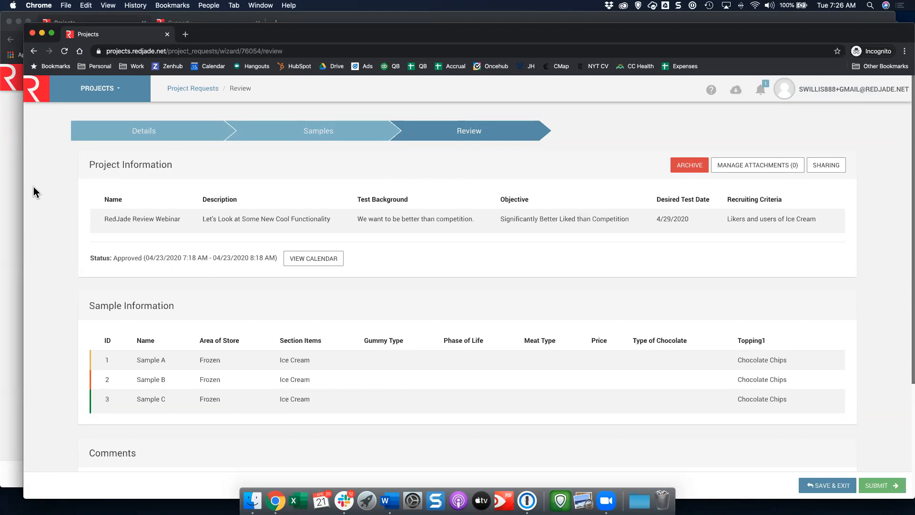
- Switch back to the admin account's window and look over the request's samples and comments
{"action": "left_click", "coordinate": [12, 161]}
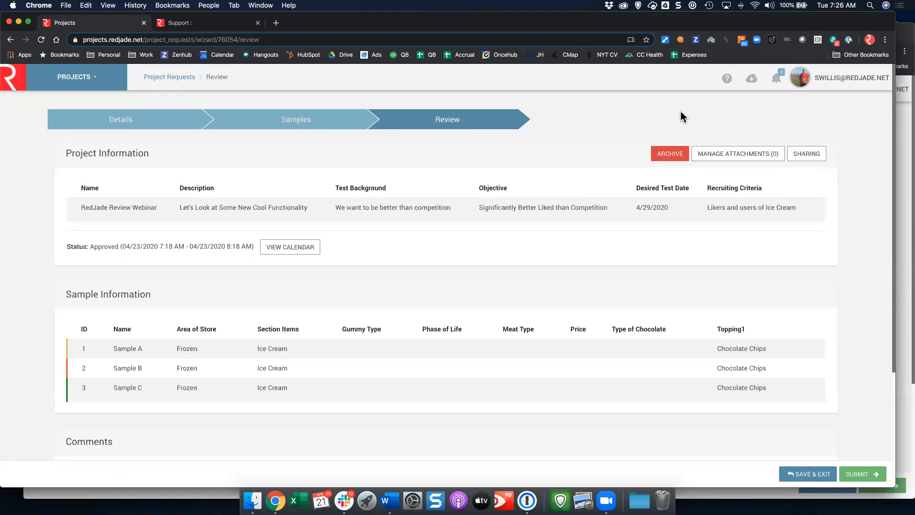
{"action": "scroll", "coordinate": [667, 122], "scroll_direction": "down", "scroll_amount": 5}
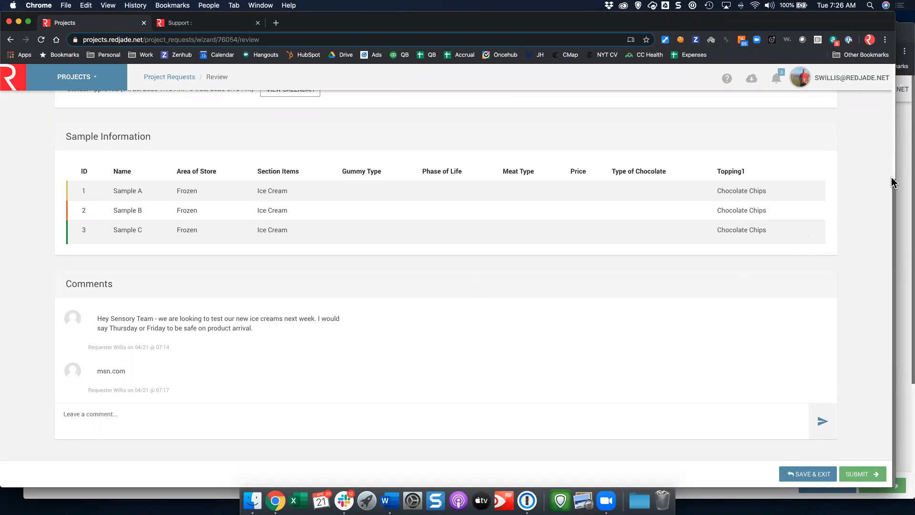
- Switch to the requester's browser window, read the project status notification in the full notifications list and close the list
{"action": "left_click", "coordinate": [901, 147]}
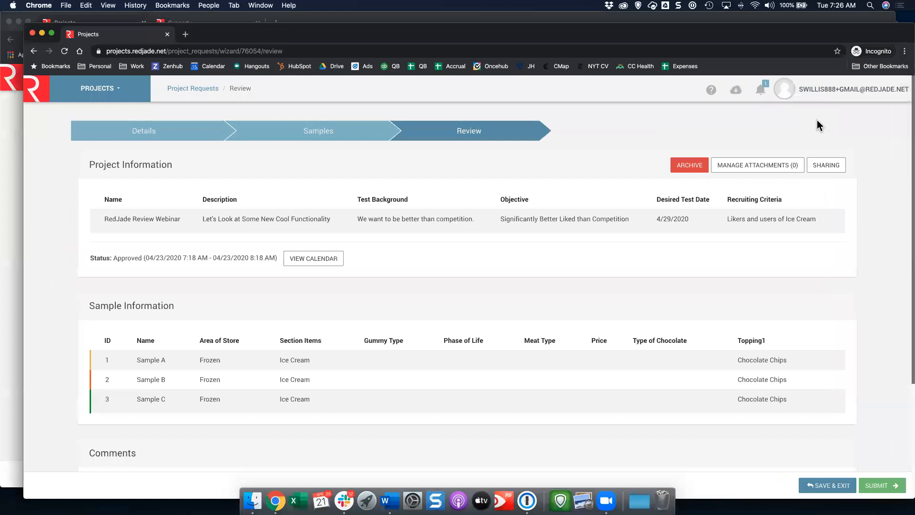
{"action": "left_click", "coordinate": [760, 89]}
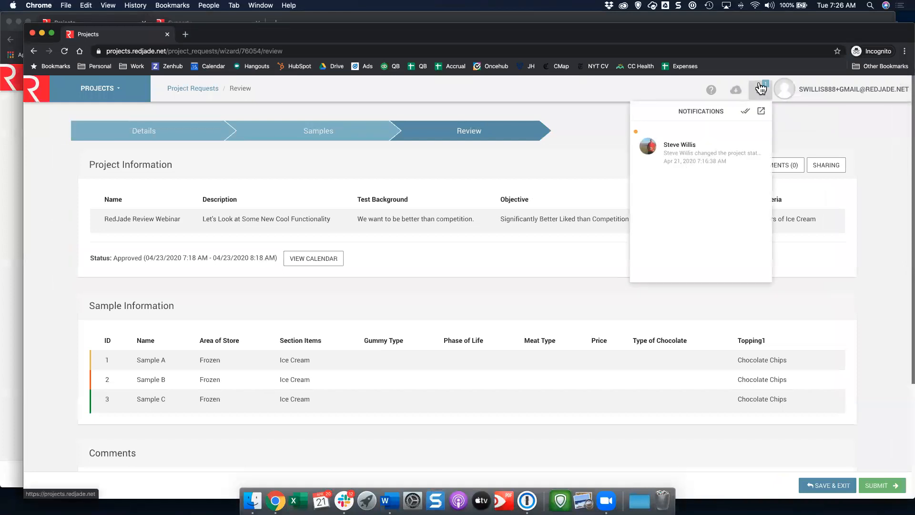
{"action": "left_click", "coordinate": [733, 159]}
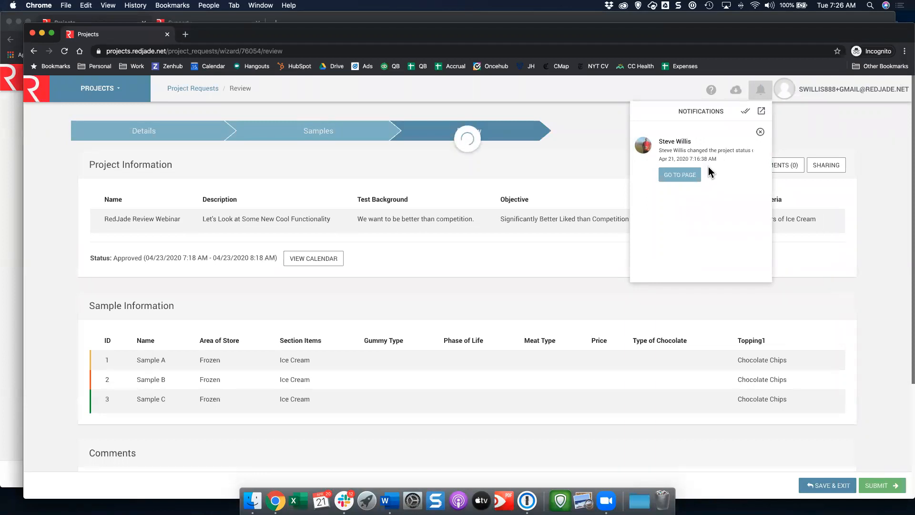
{"action": "left_click", "coordinate": [761, 112]}
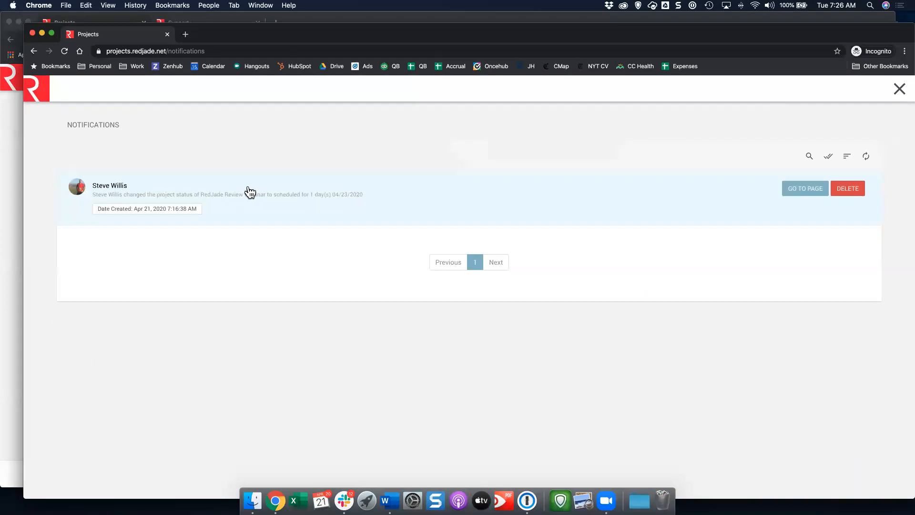
{"action": "left_click", "coordinate": [899, 90]}
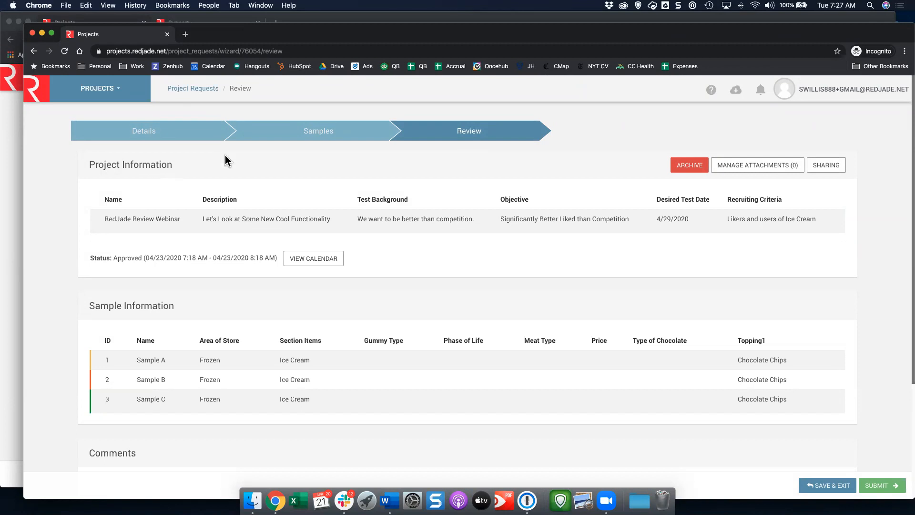
- Return to the requester's project requests list and look over its filter options and the Show Archived Requests option
{"action": "left_click", "coordinate": [191, 90]}
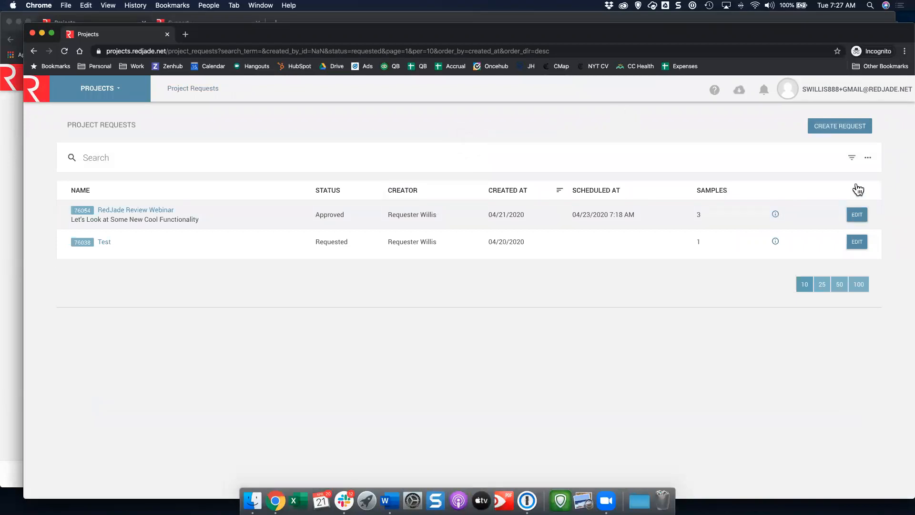
{"action": "left_click", "coordinate": [852, 158]}
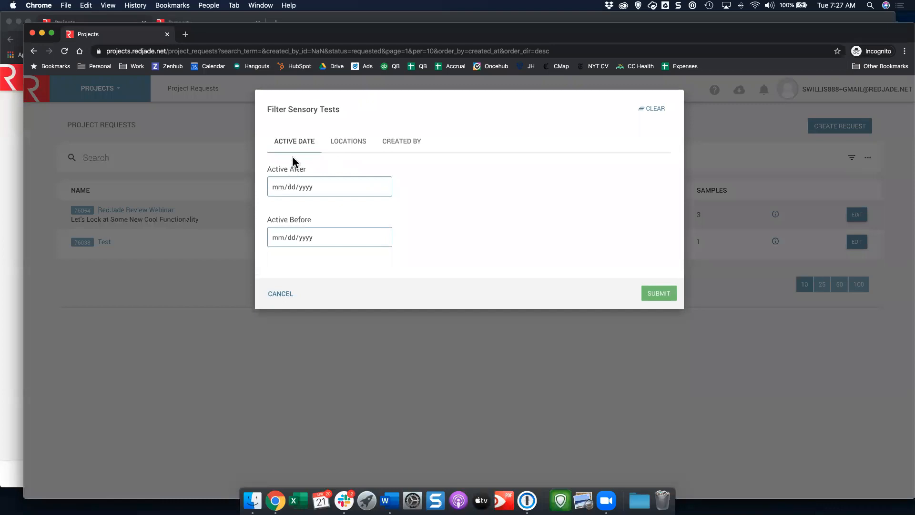
{"action": "left_click", "coordinate": [286, 294]}
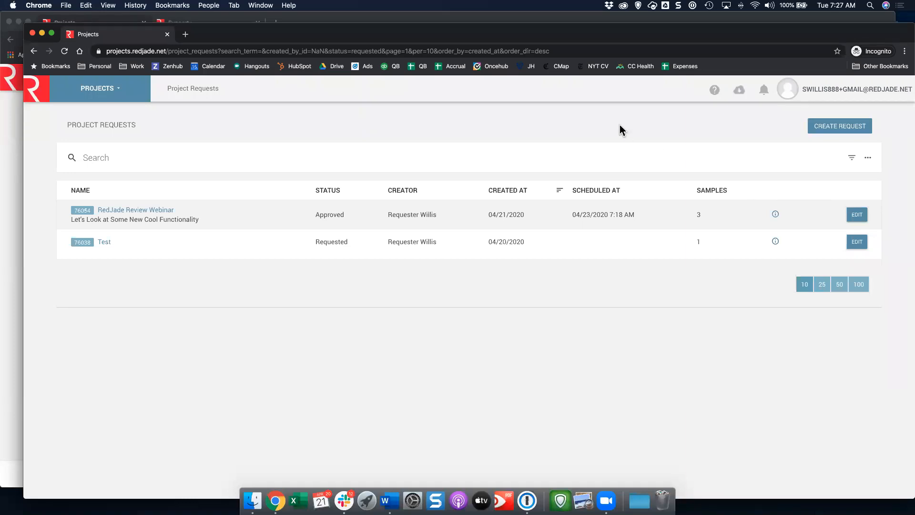
{"action": "left_click", "coordinate": [868, 159]}
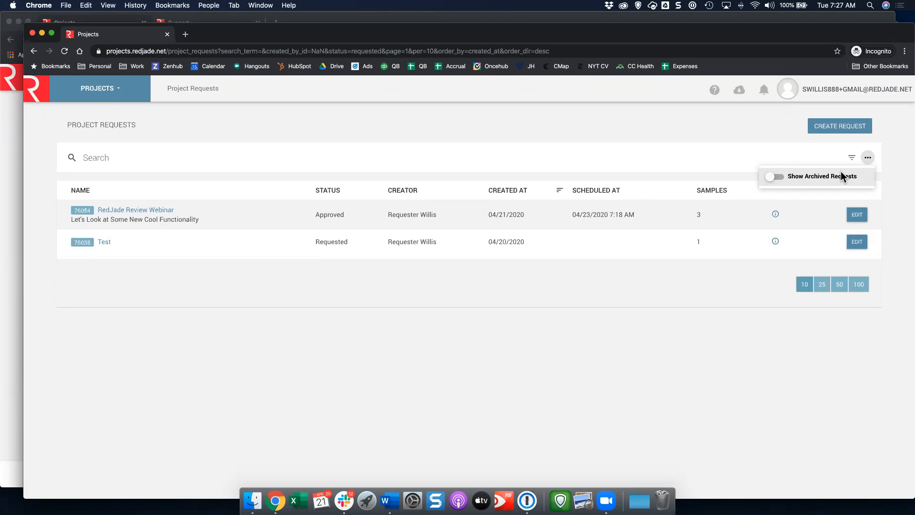
- Switch to the admin account's window, view the RedJade Review Webinar project dashboard, and open the list of all project requests
{"action": "left_click", "coordinate": [429, 21]}
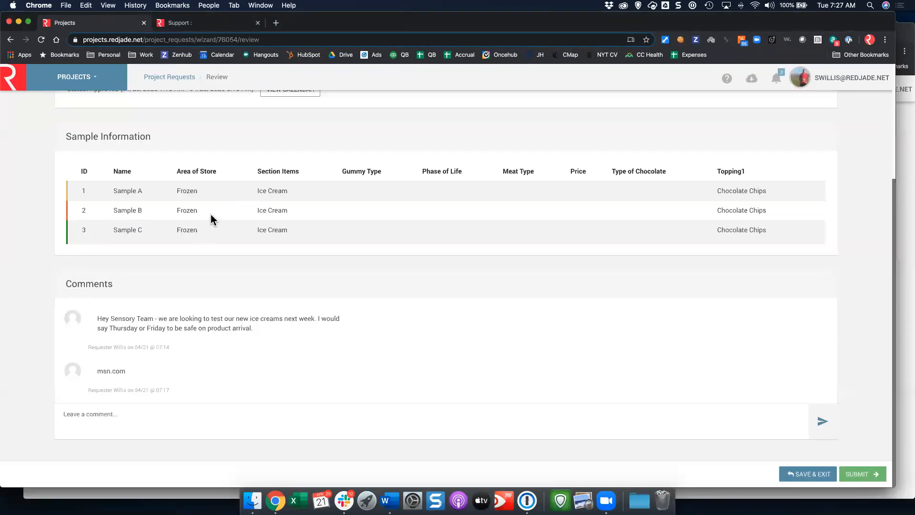
{"action": "scroll", "coordinate": [210, 213], "scroll_direction": "up", "scroll_amount": 5}
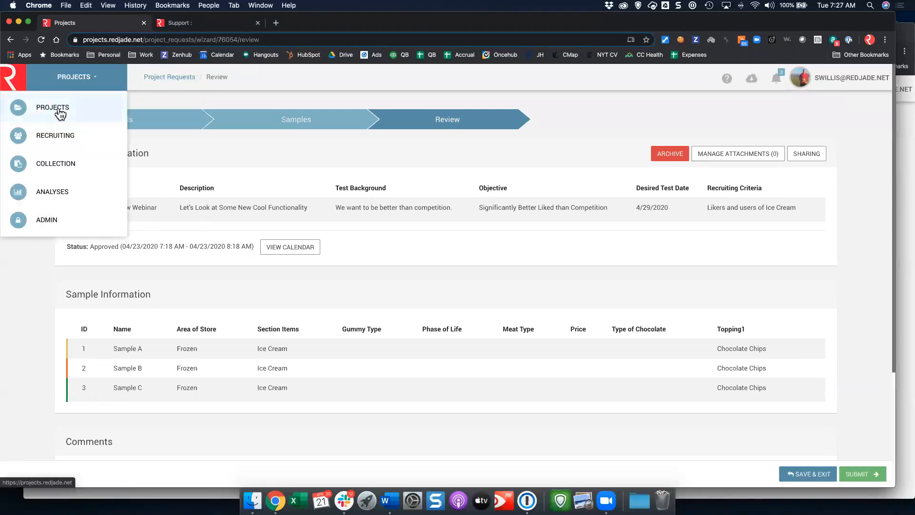
{"action": "left_click", "coordinate": [58, 109]}
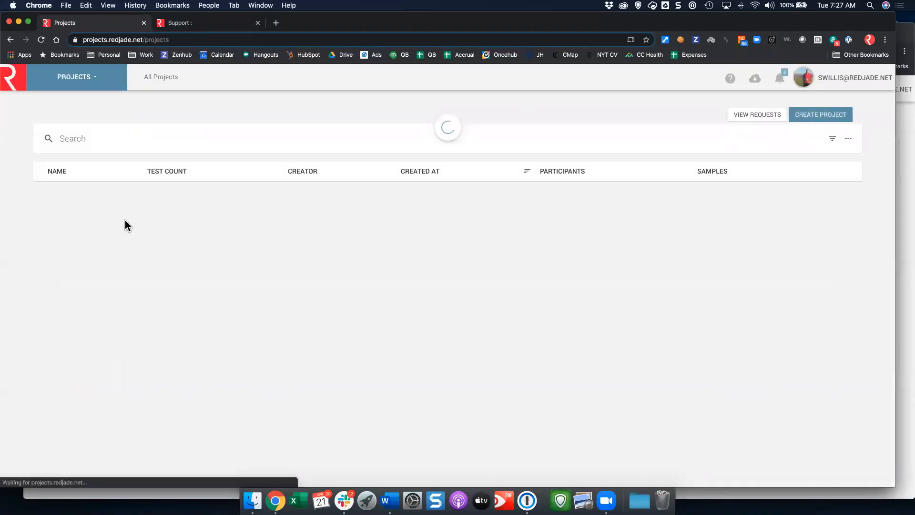
{"action": "left_click", "coordinate": [112, 195]}
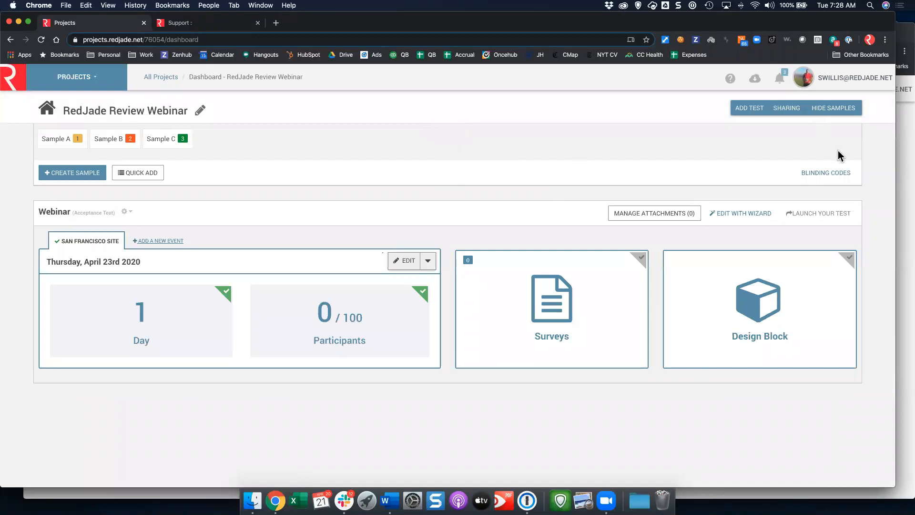
{"action": "left_click", "coordinate": [158, 78]}
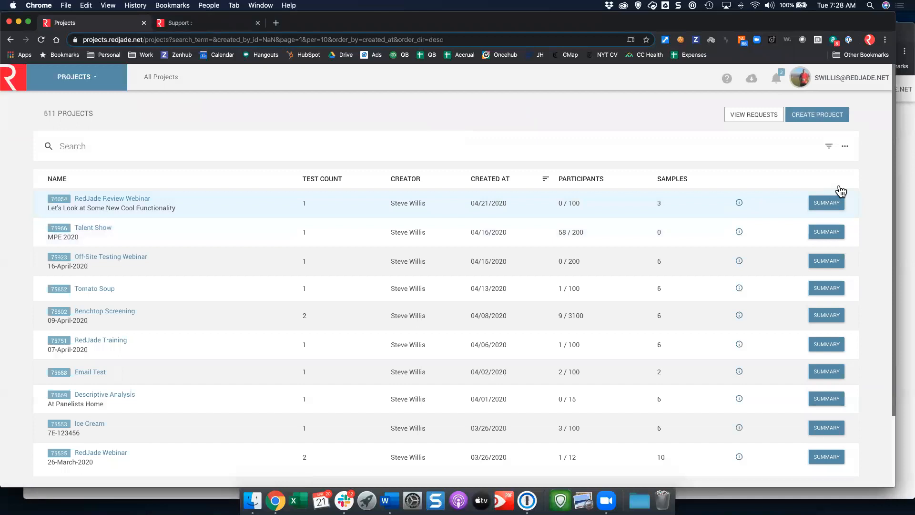
{"action": "left_click", "coordinate": [748, 122]}
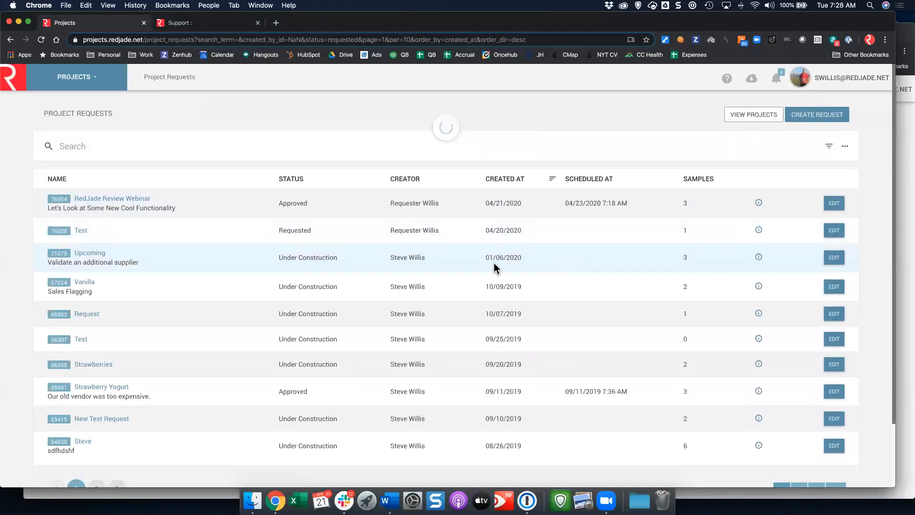